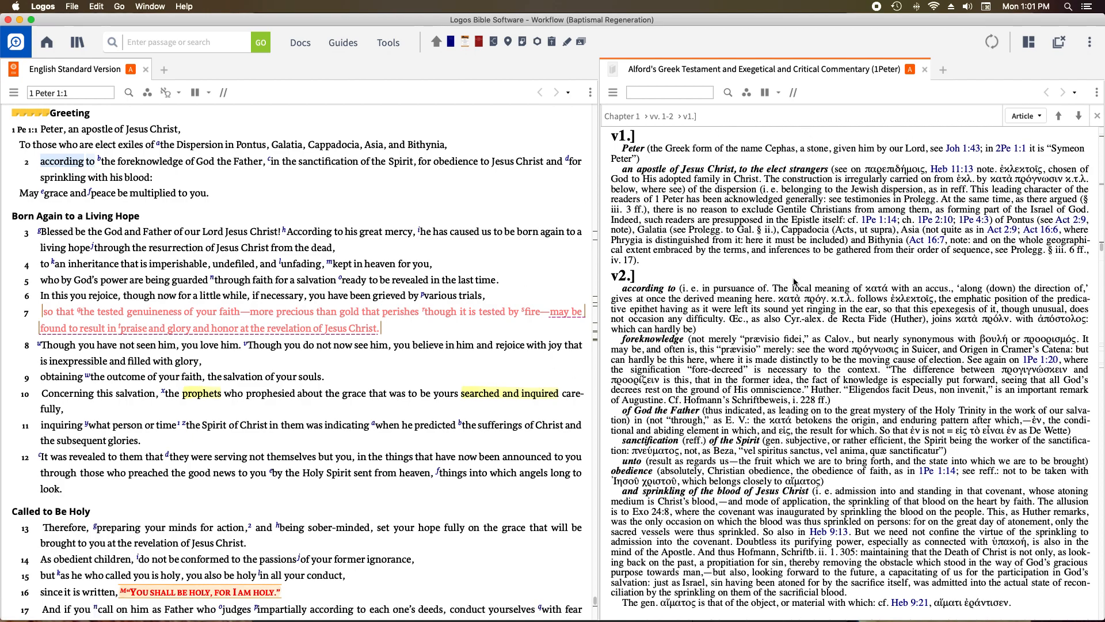
# Read through 1 Peter 1 in the English Standard Version alongside the linked Alford commentary, comparing the matching verses
pyautogui.moveTo(628, 76)
pyautogui.moveTo(131, 75)
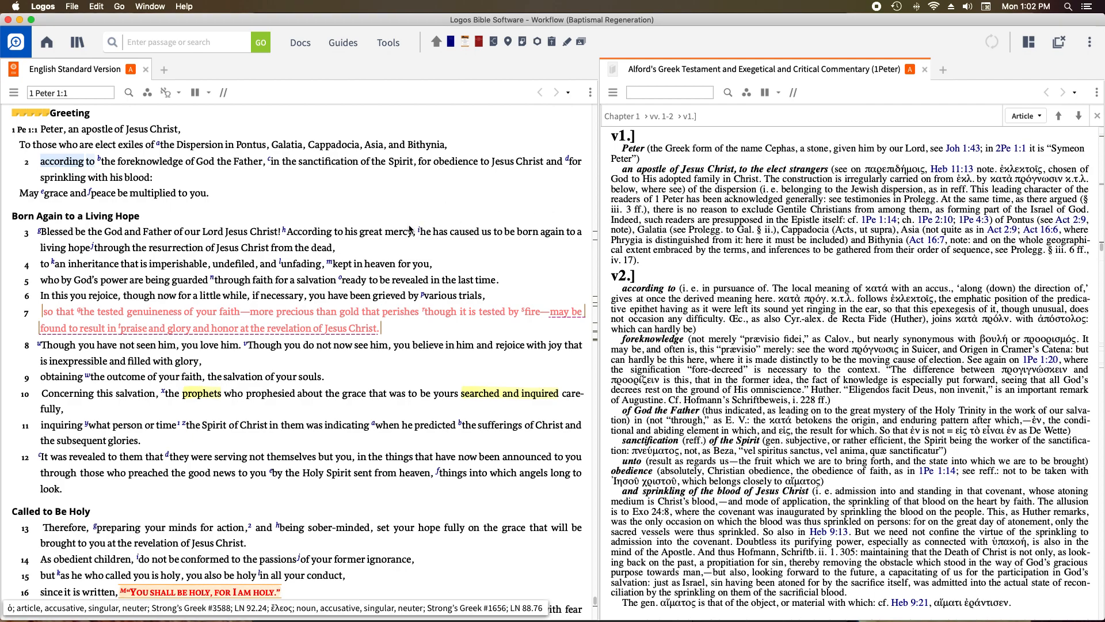
pyautogui.scroll(-2, 669, 149)
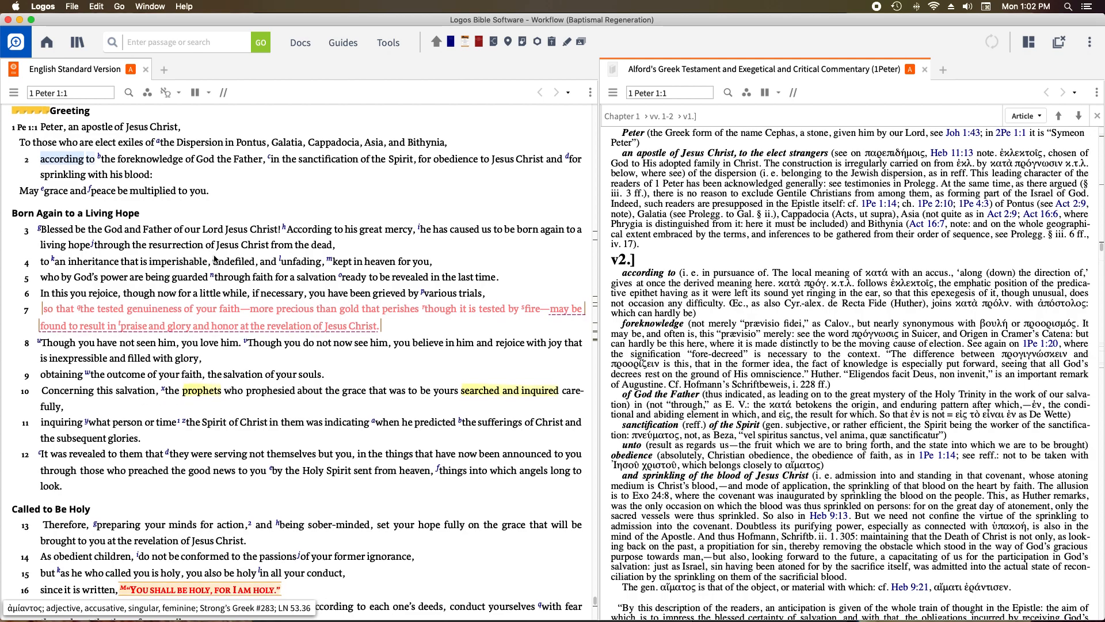
pyautogui.scroll(-1, 215, 258)
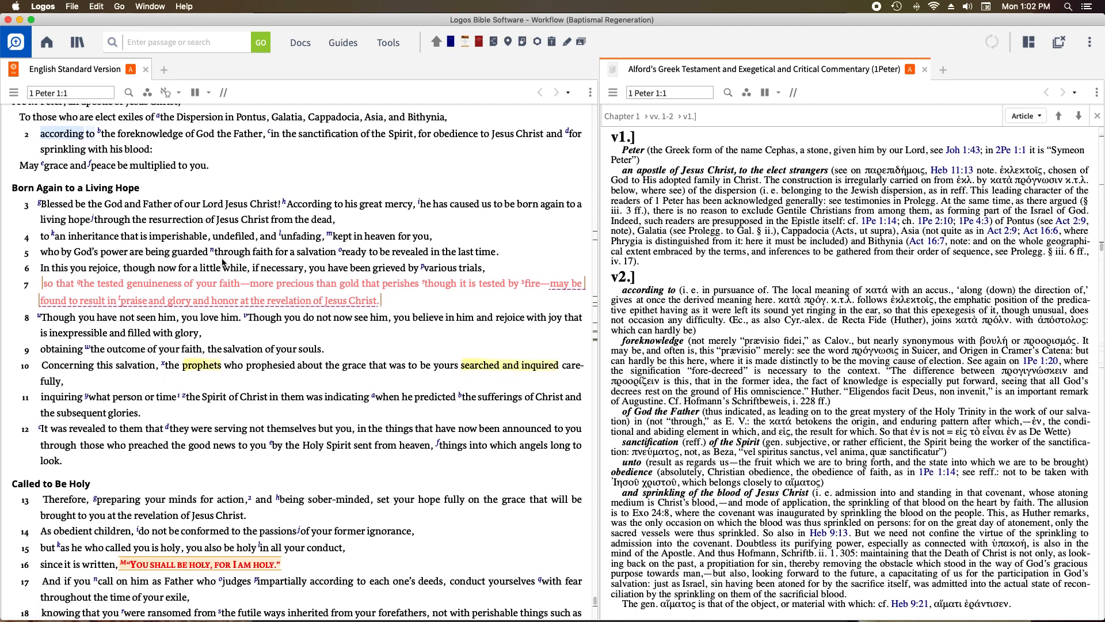
pyautogui.scroll(-3, 218, 259)
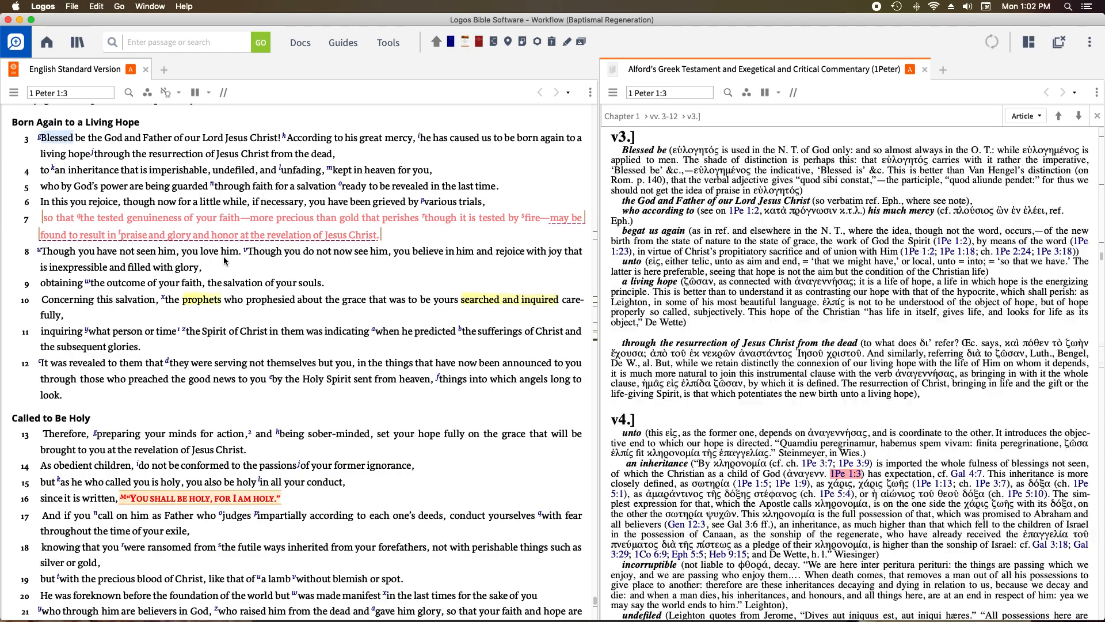
pyautogui.scroll(-3, 224, 262)
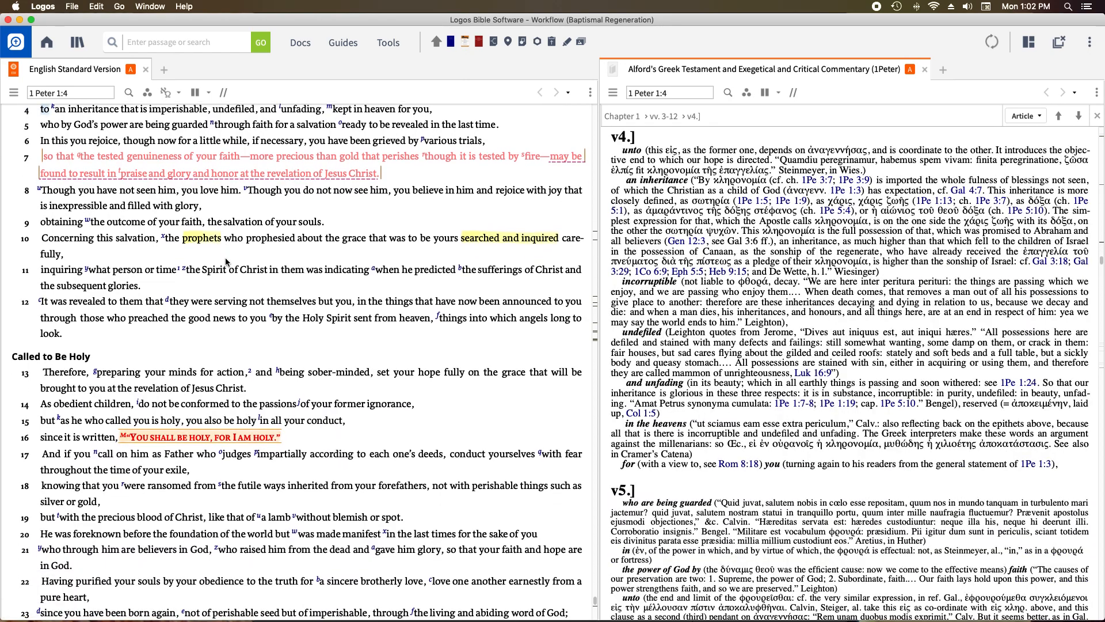
pyautogui.scroll(-1, 225, 258)
pyautogui.scroll(-3, 227, 260)
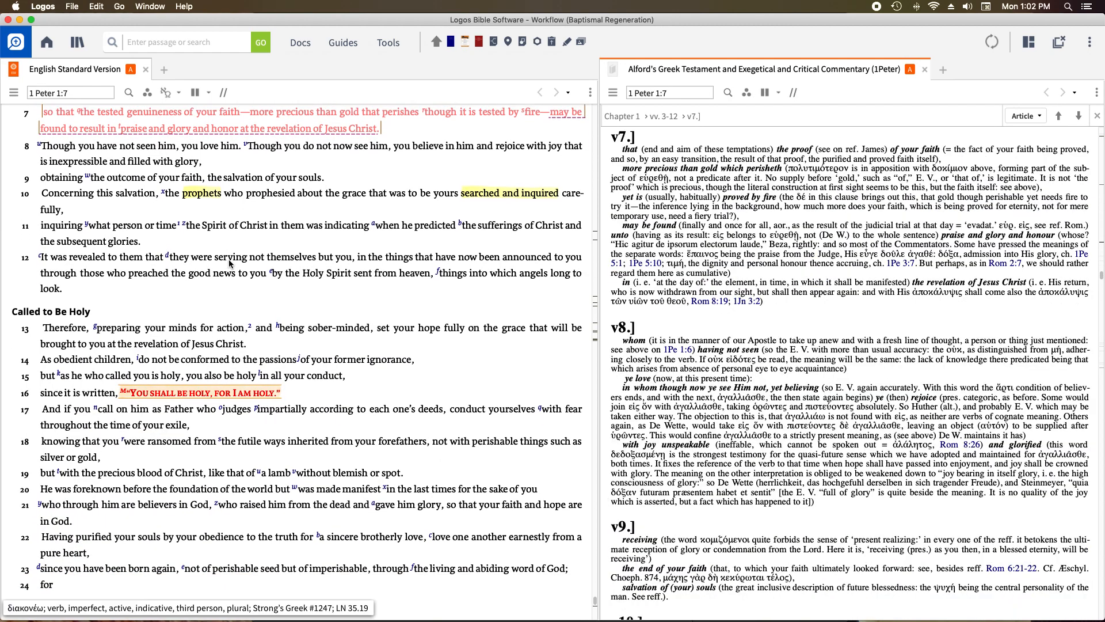
pyautogui.scroll(-3, 229, 264)
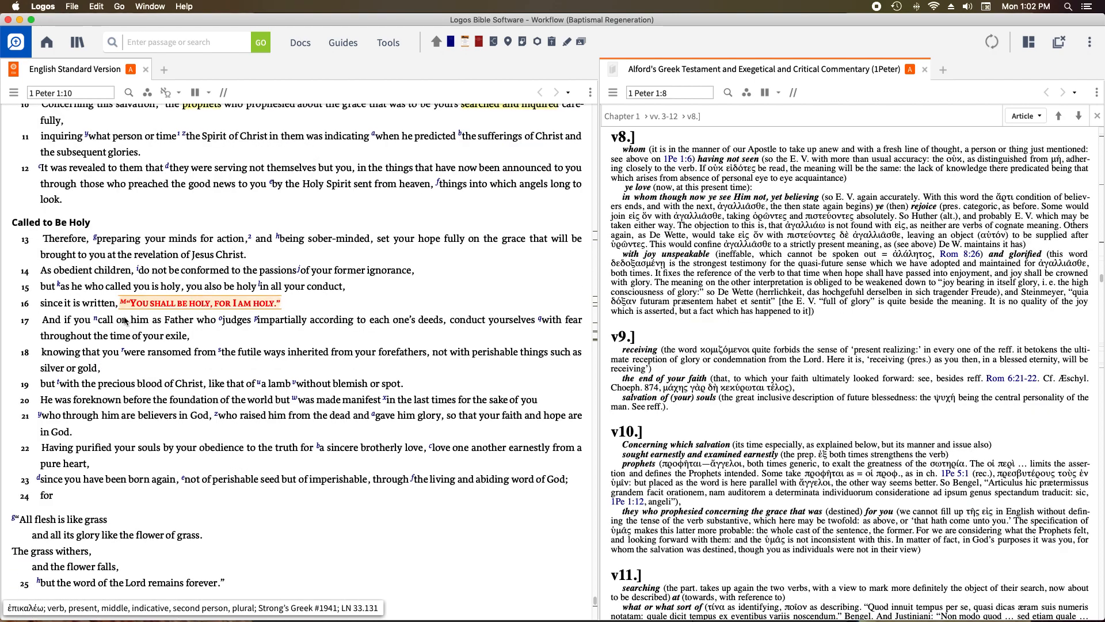
pyautogui.scroll(1, 661, 154)
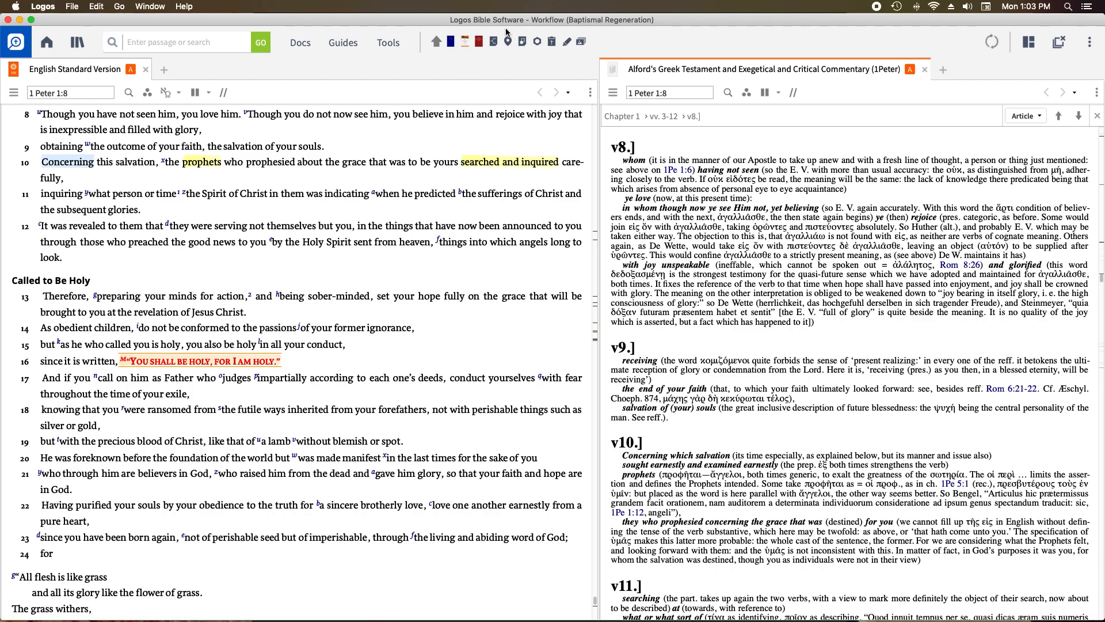
# Review the library information and body file of Alford's 1 Peter commentary in Personal Books, and close the tool
pyautogui.click(535, 41)
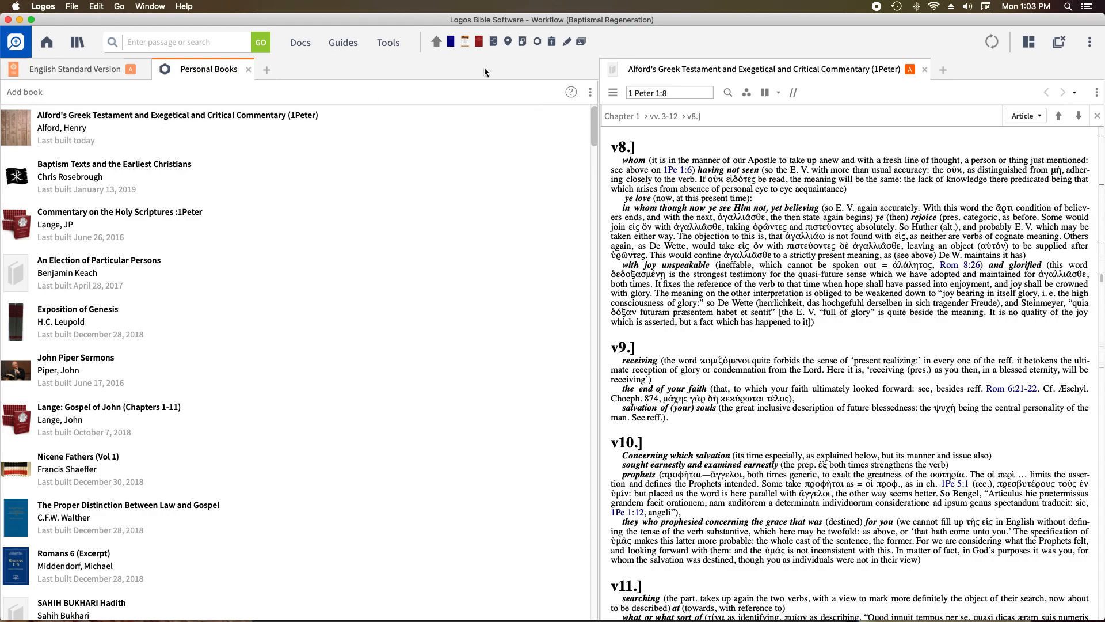
pyautogui.click(561, 116)
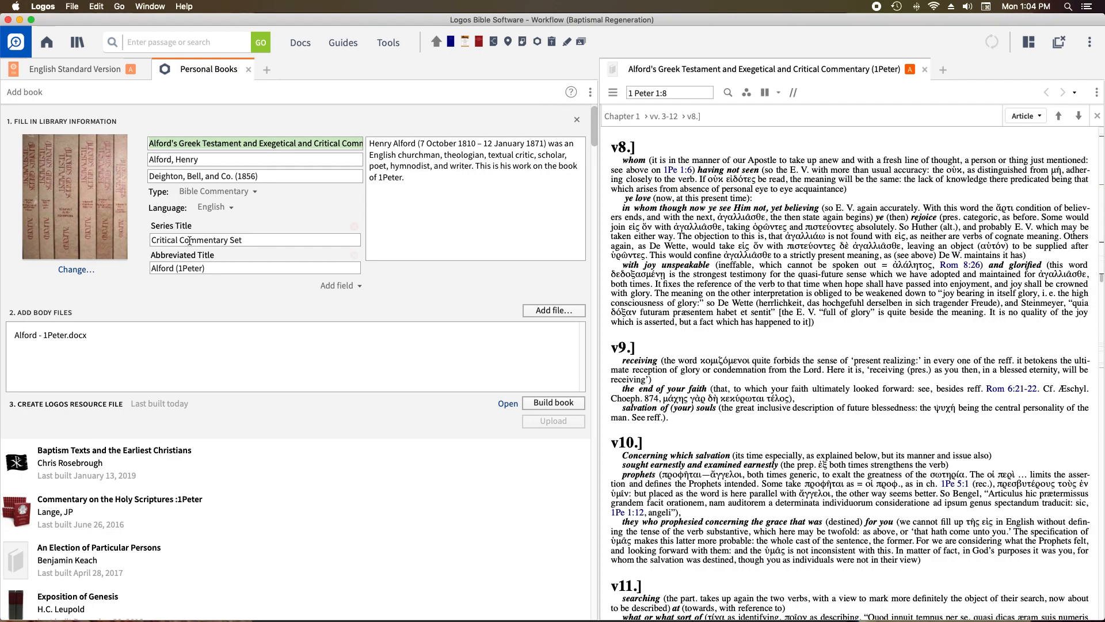
pyautogui.click(250, 70)
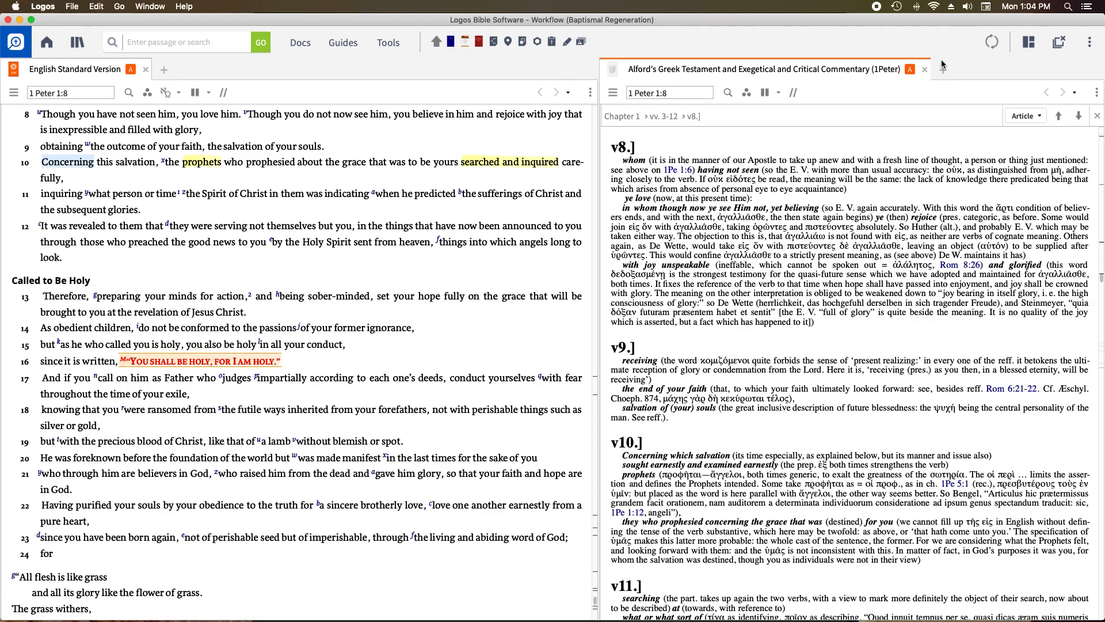
# Close the separate Alford commentary and widen the English Standard Version pane to fill the window
pyautogui.click(925, 70)
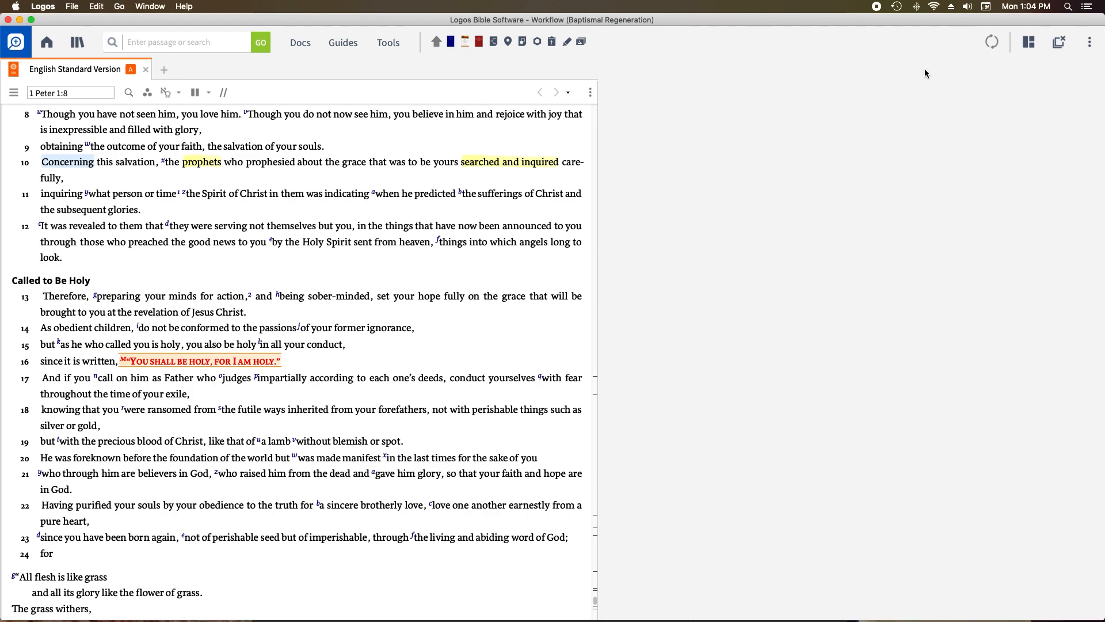
pyautogui.doubleClick(599, 127)
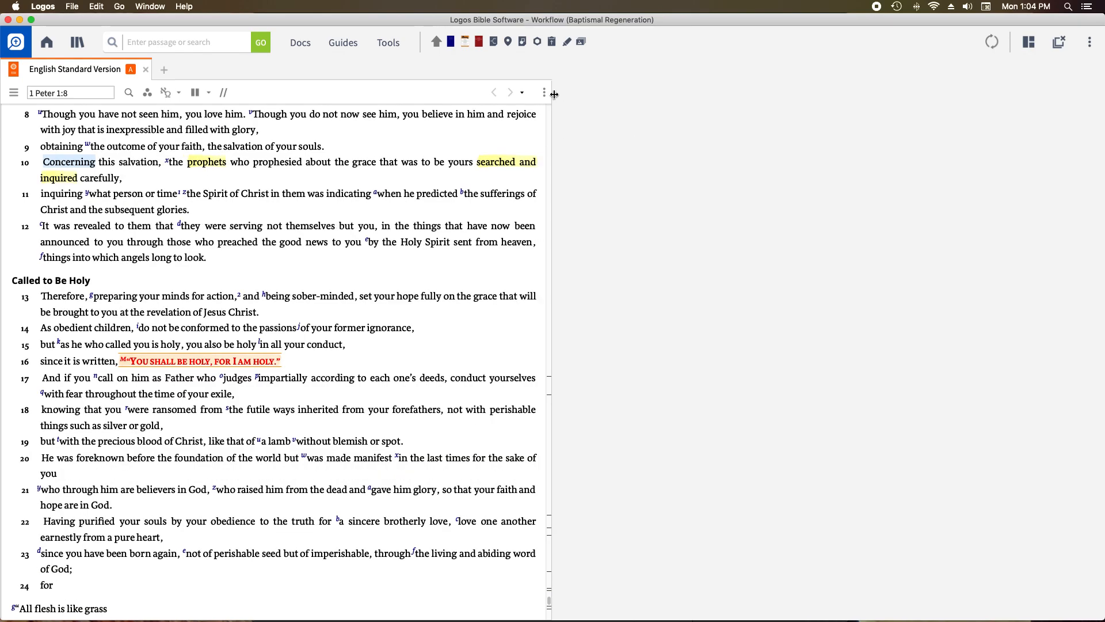
pyautogui.click(553, 143)
pyautogui.moveTo(553, 144); pyautogui.dragTo(1073, 174)
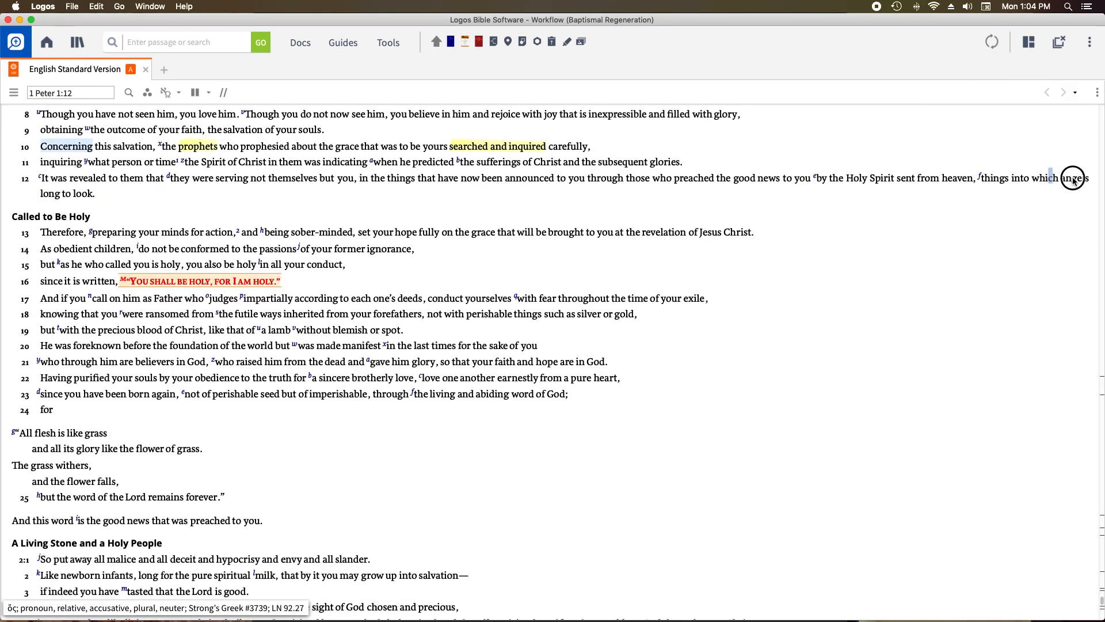
# Add the Alford 1 Peter commentary from the Critical Commentary Set to the Bible's Multiple Resource View
pyautogui.click(195, 94)
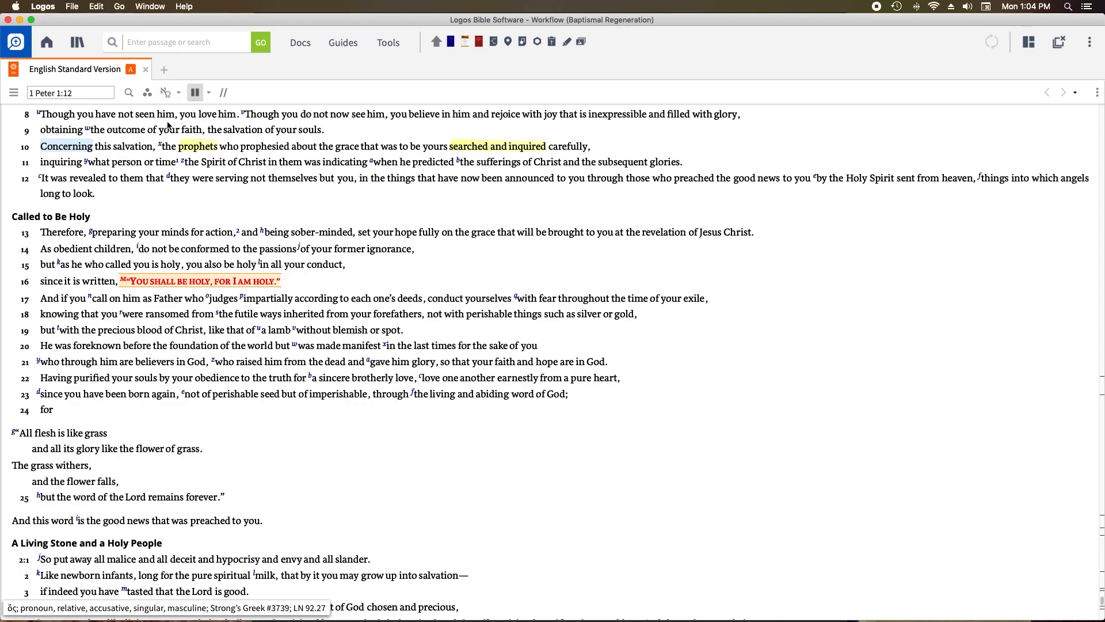
pyautogui.click(210, 93)
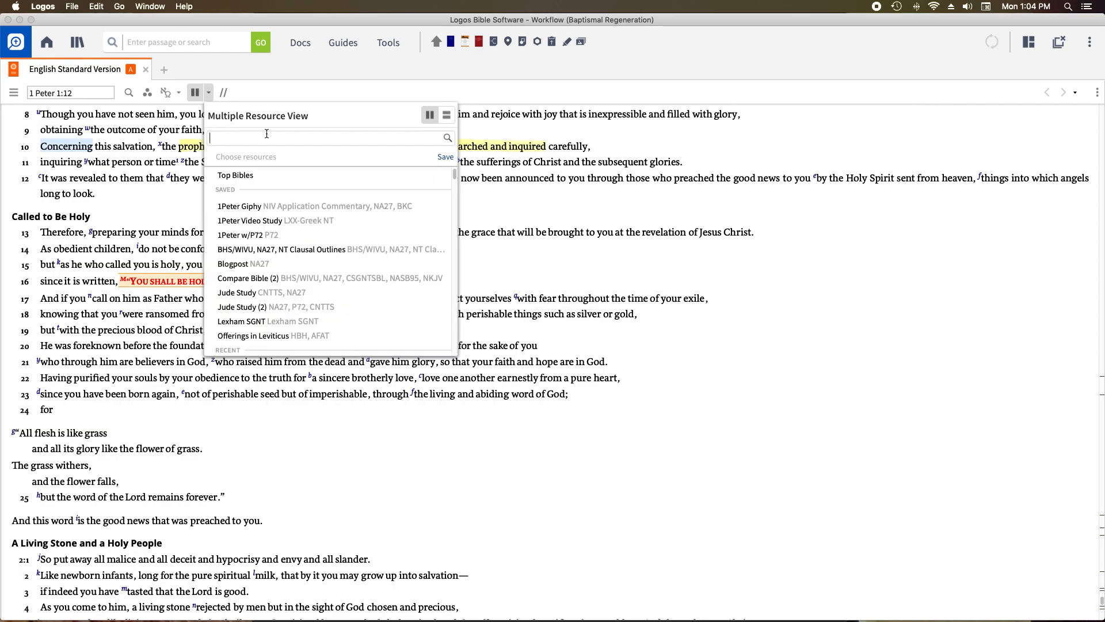
pyautogui.write('Alf')
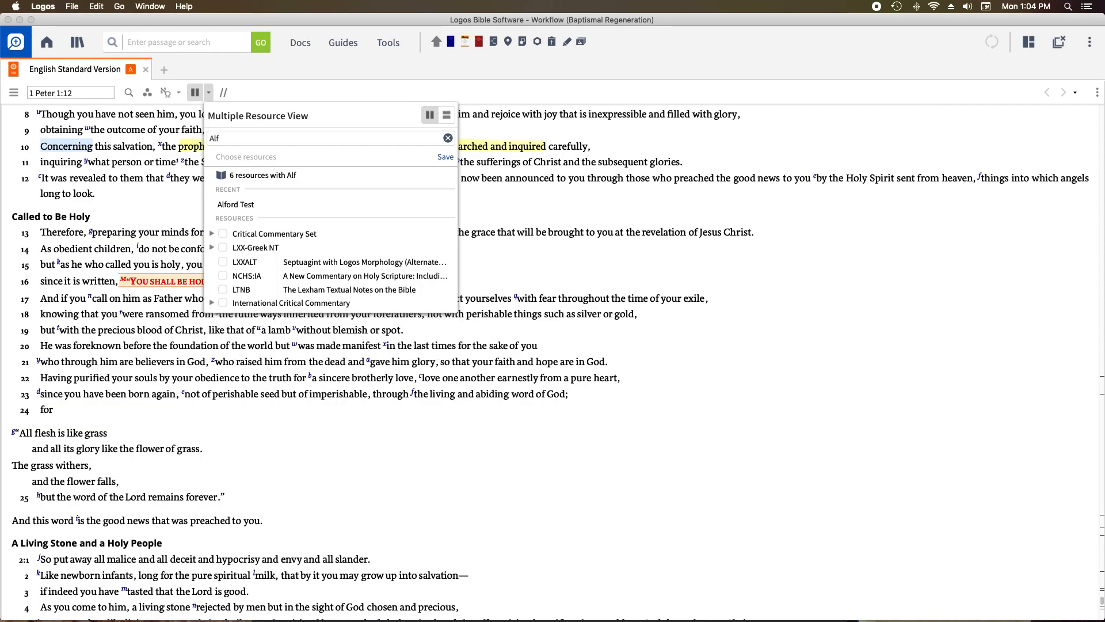
pyautogui.write('or')
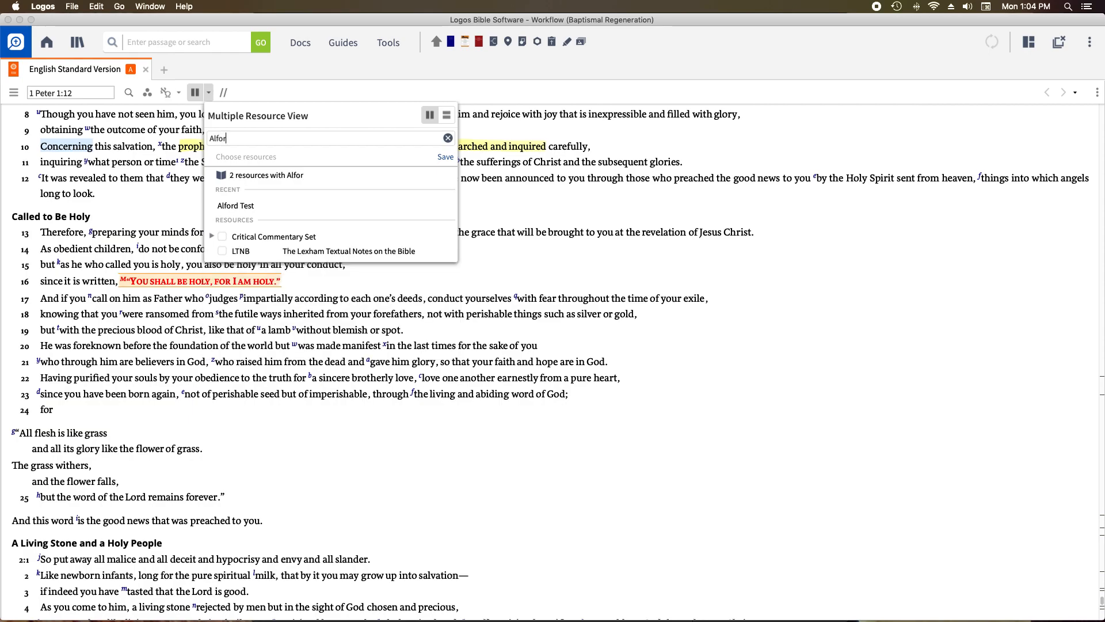
pyautogui.click(211, 236)
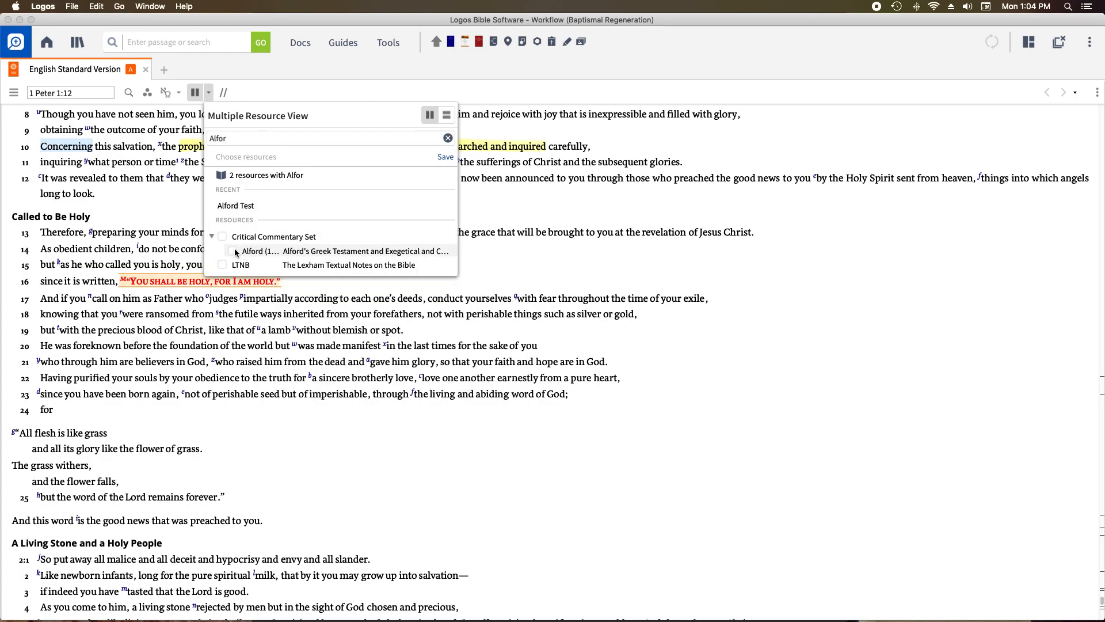
pyautogui.click(233, 251)
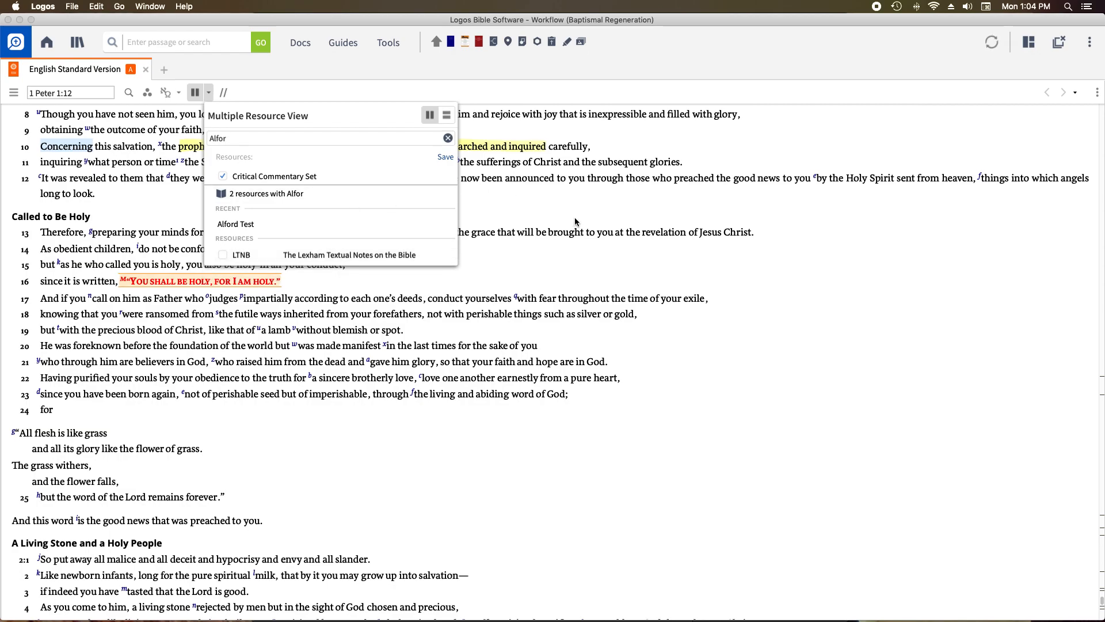
pyautogui.click(576, 222)
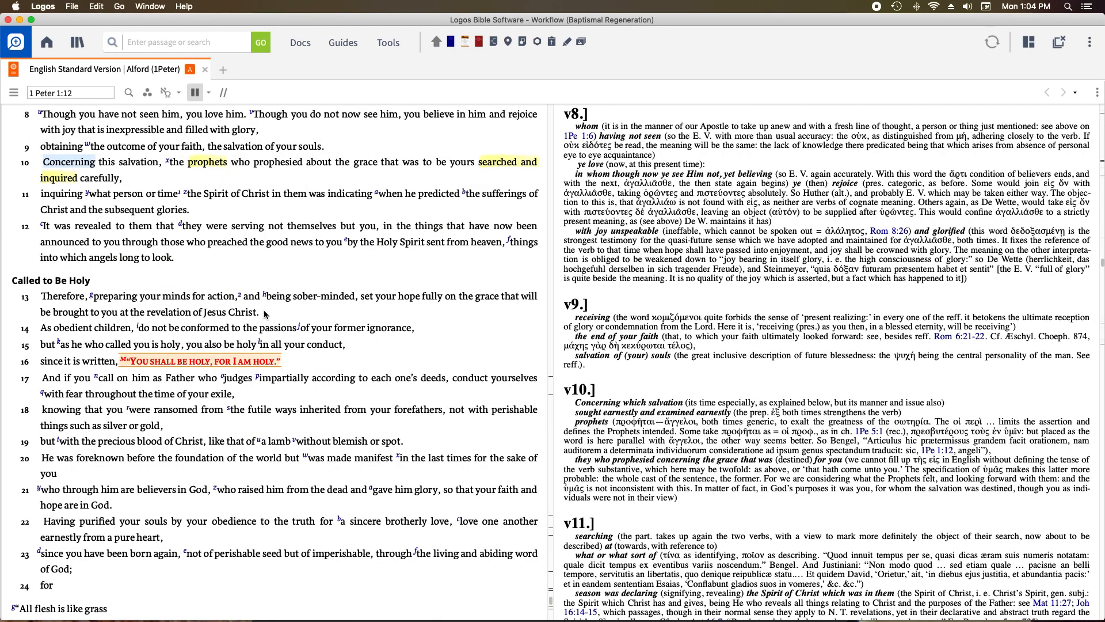
# Examine how the Alford commentary follows the Bible text through 1 Peter 1 in the side-by-side view
pyautogui.scroll(-10, 265, 314)
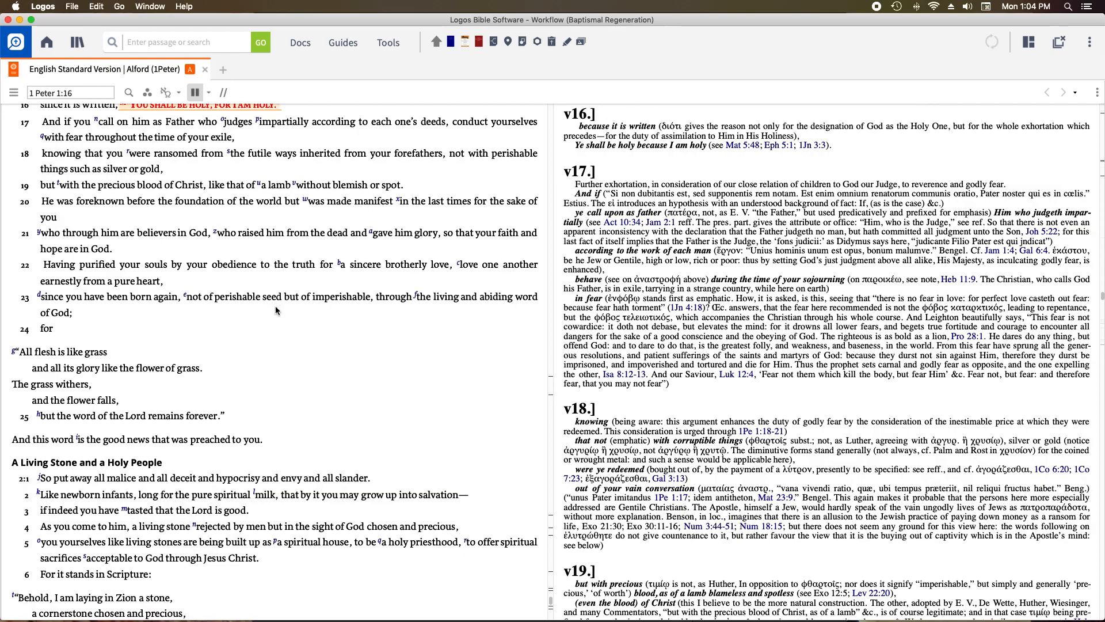
pyautogui.scroll(4, 279, 309)
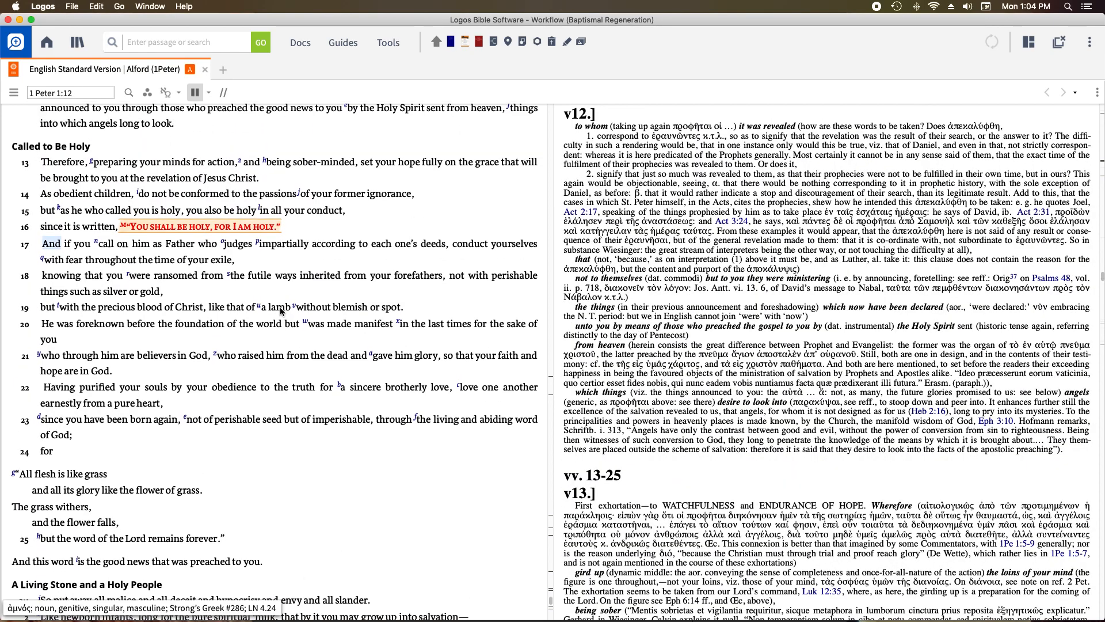
pyautogui.scroll(-4, 280, 311)
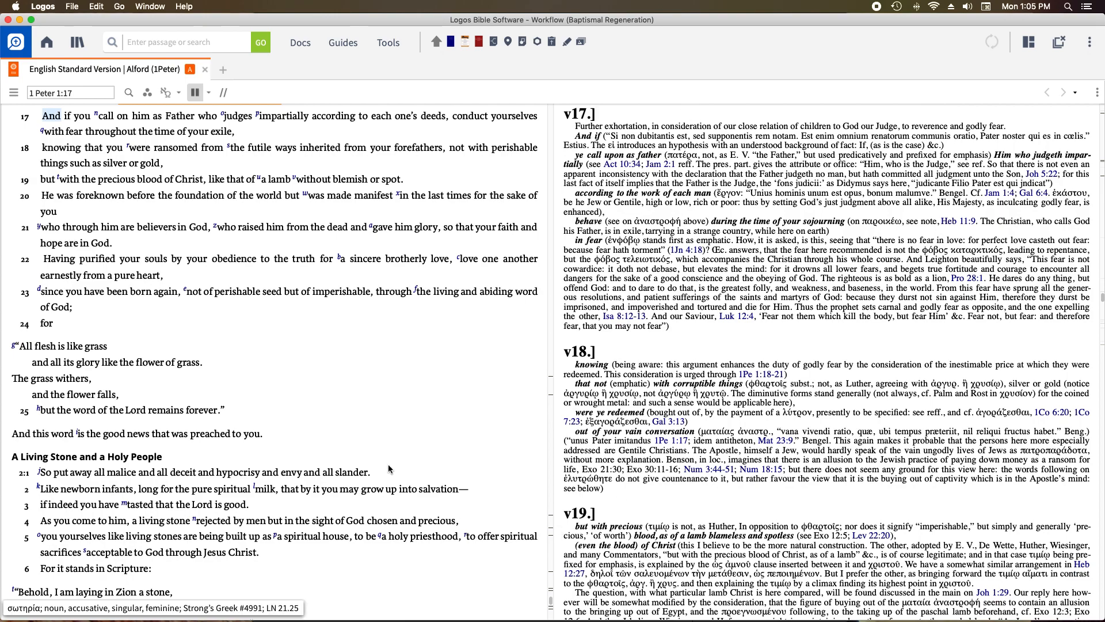
pyautogui.scroll(-3, 351, 362)
pyautogui.scroll(-2, 352, 363)
pyautogui.scroll(1, 355, 362)
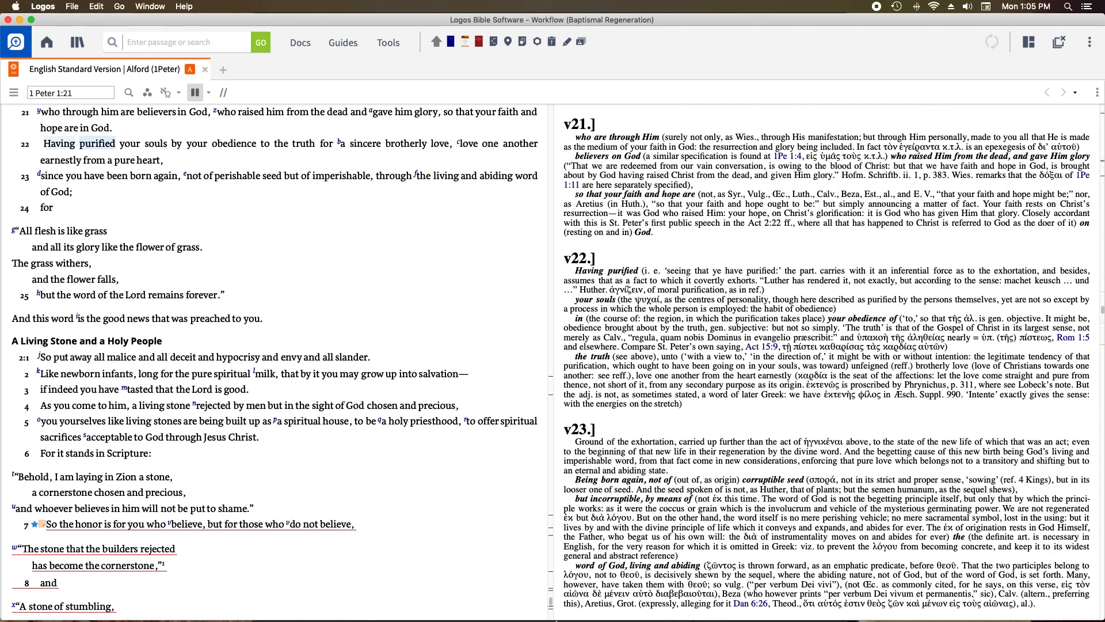
# Switch to the Alford - 1Peter document in Pages and look at its Word export options, including the file format, without exporting
pyautogui.moveTo(566, 609)
pyautogui.click(686, 608)
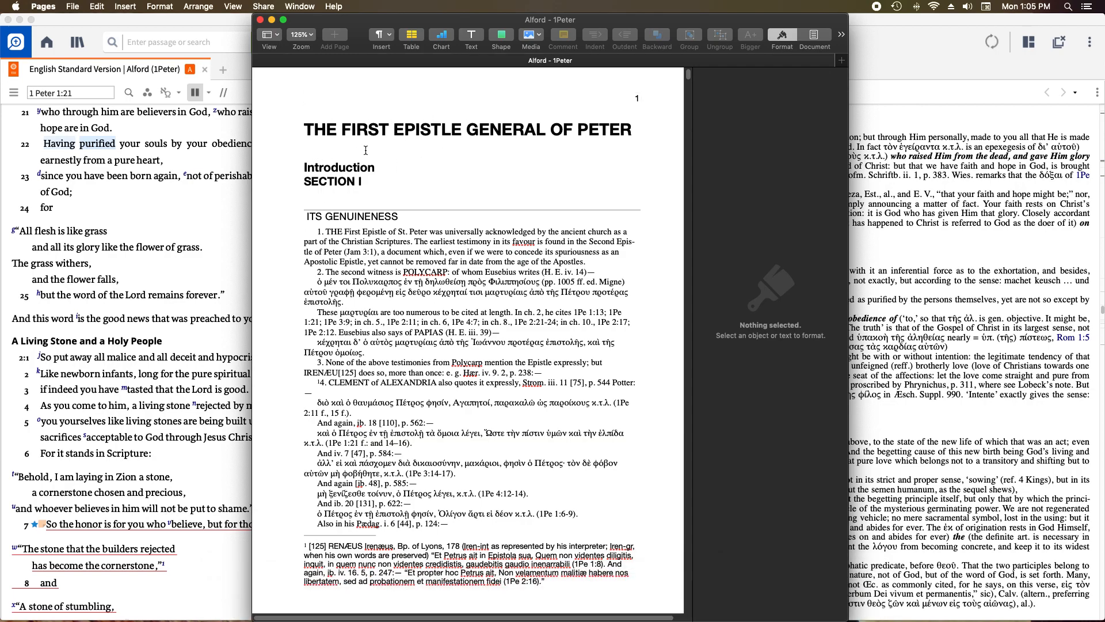
pyautogui.click(70, 11)
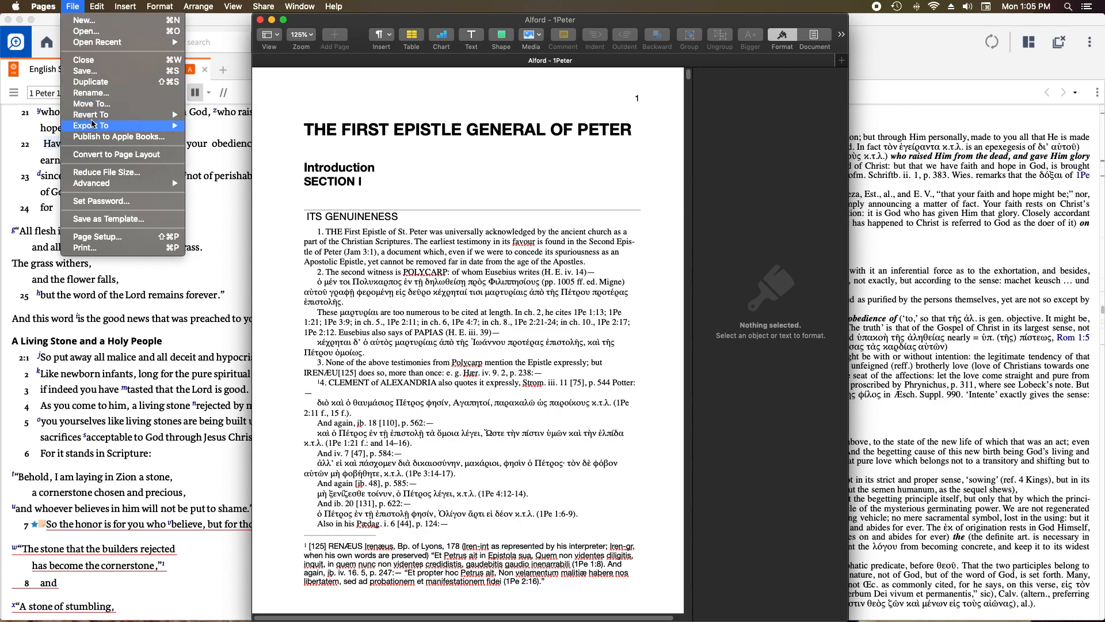
pyautogui.moveTo(93, 124)
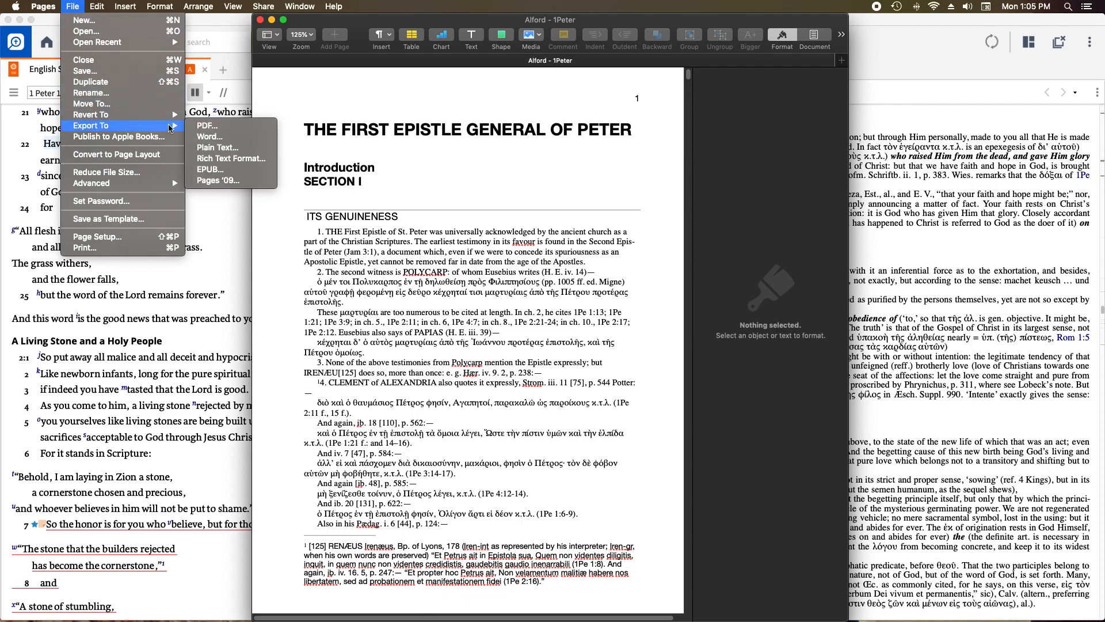
pyautogui.click(206, 140)
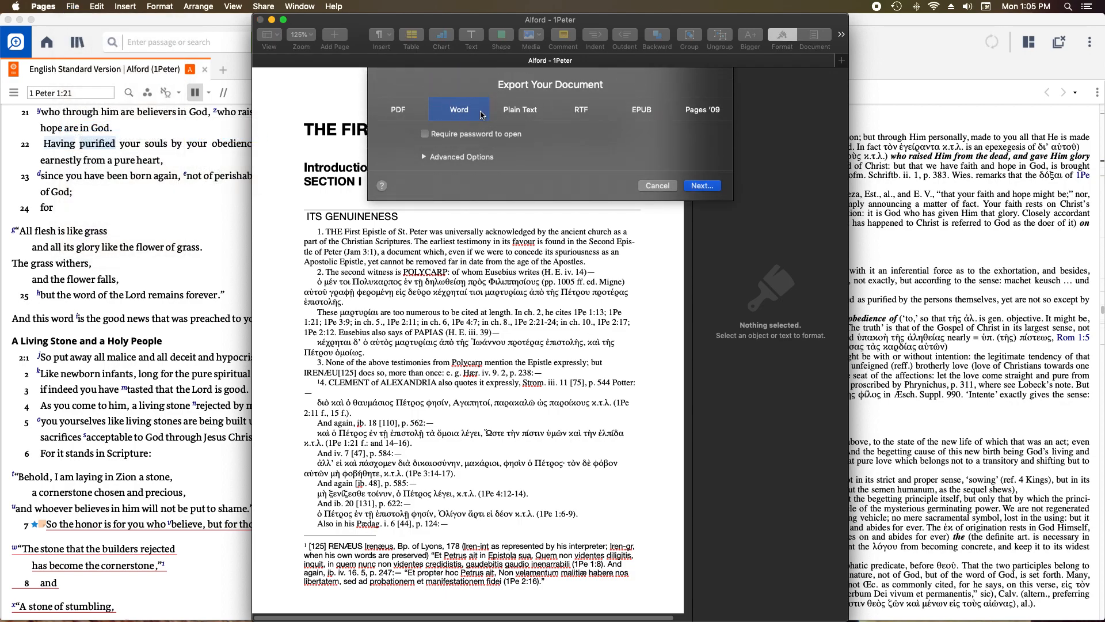
pyautogui.click(424, 157)
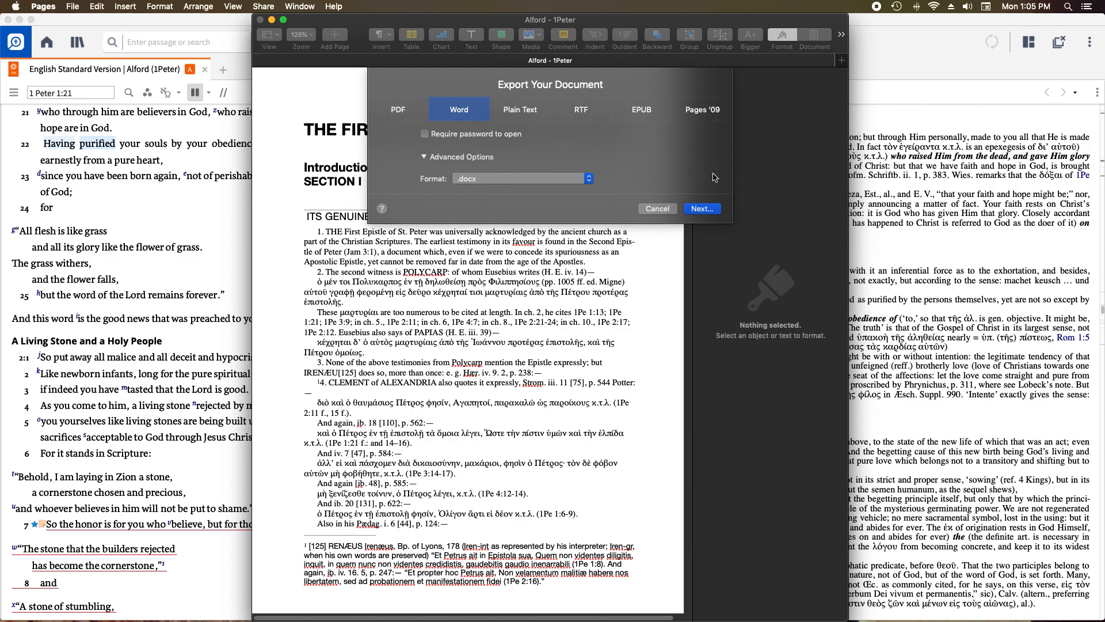
pyautogui.click(655, 212)
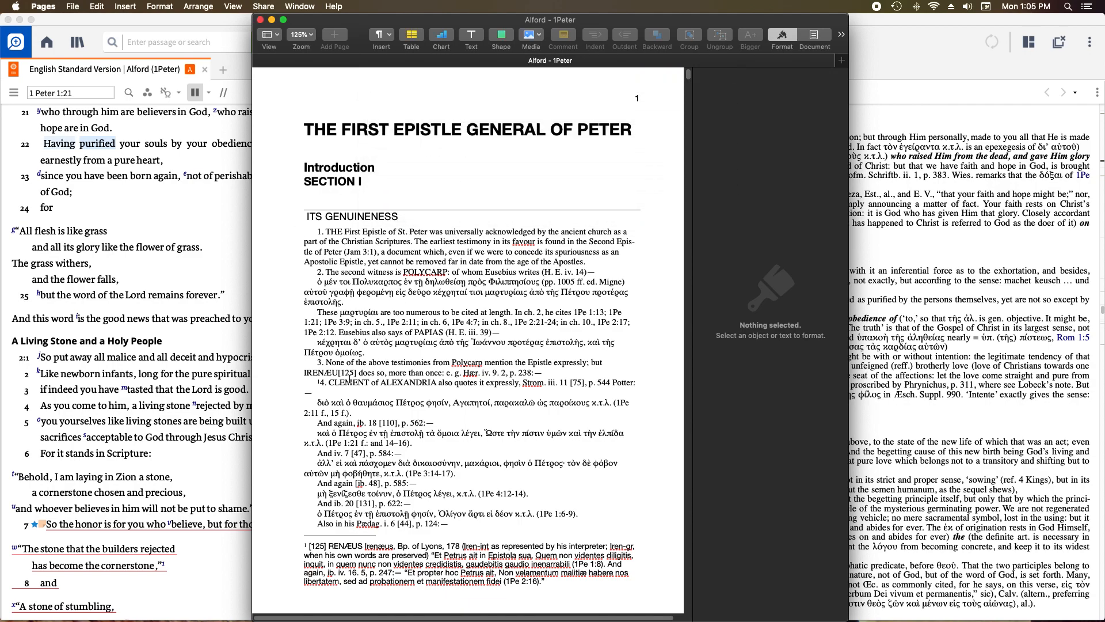
# Inspect the first page's layout and check the paragraph style of the "Introduction" heading
pyautogui.scroll(-2, 399, 266)
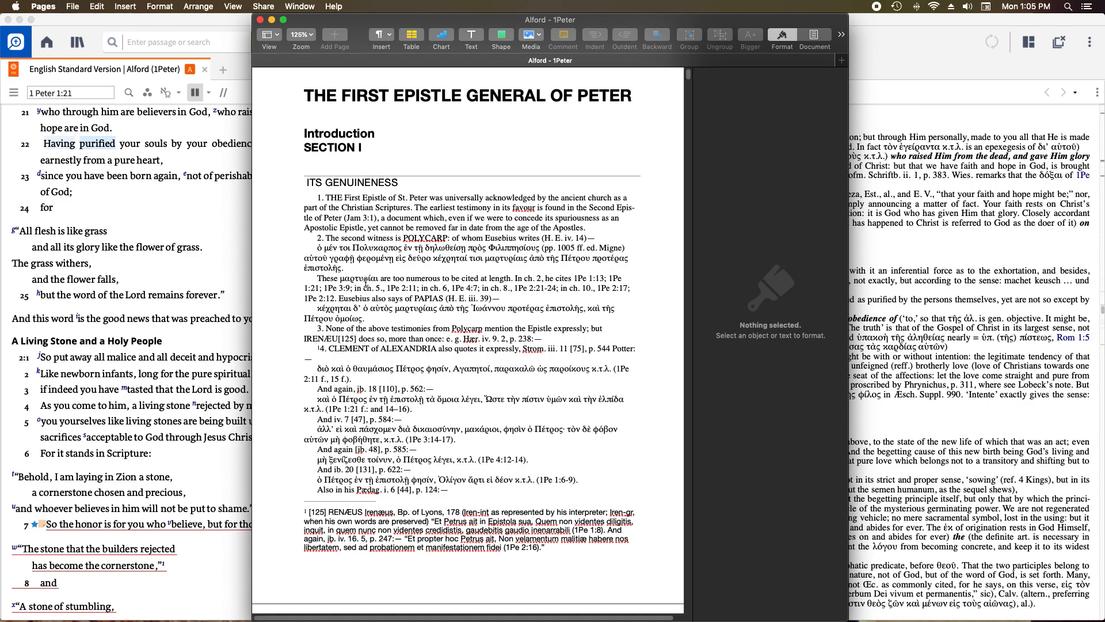
pyautogui.scroll(-2, 367, 282)
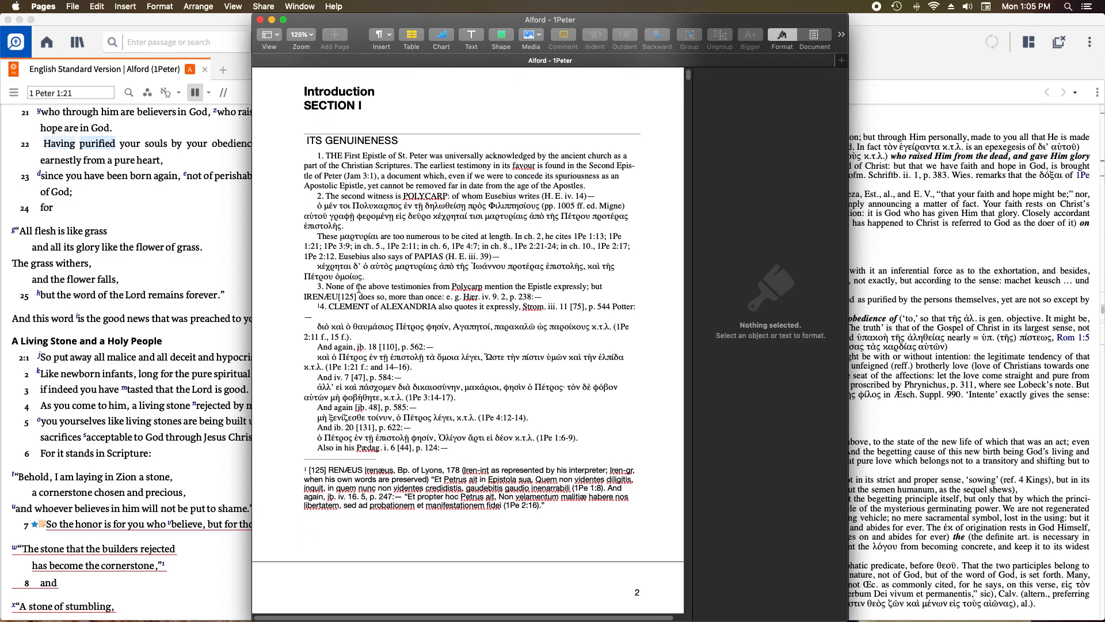
pyautogui.scroll(2, 333, 277)
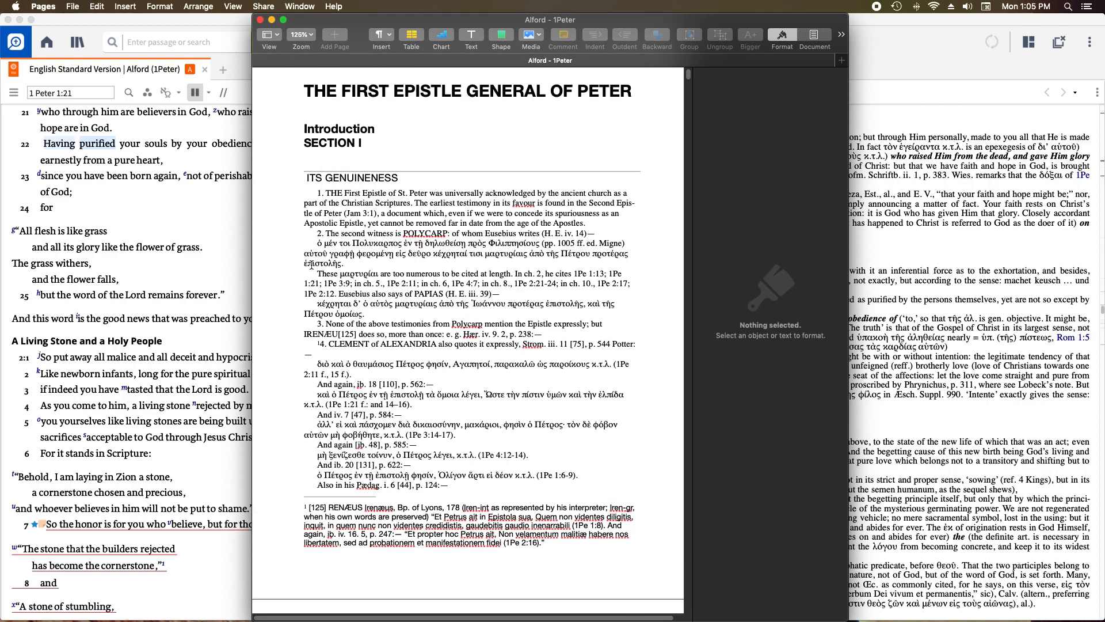
pyautogui.click(305, 129)
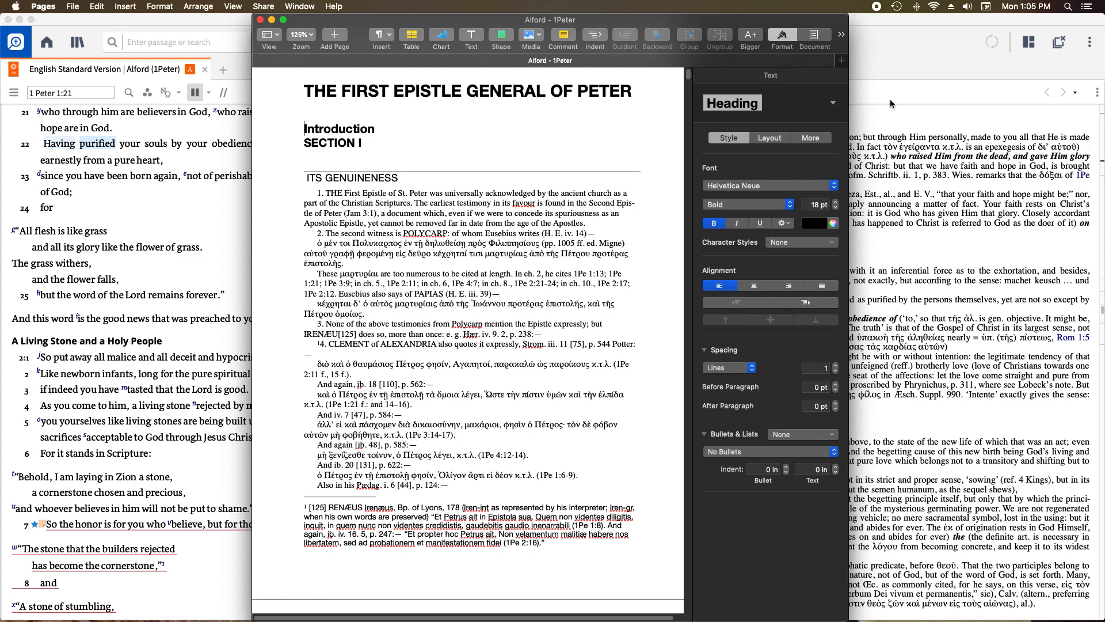
# Check the paragraph style of the "SECTION I" heading and switch back to Logos
pyautogui.click(304, 144)
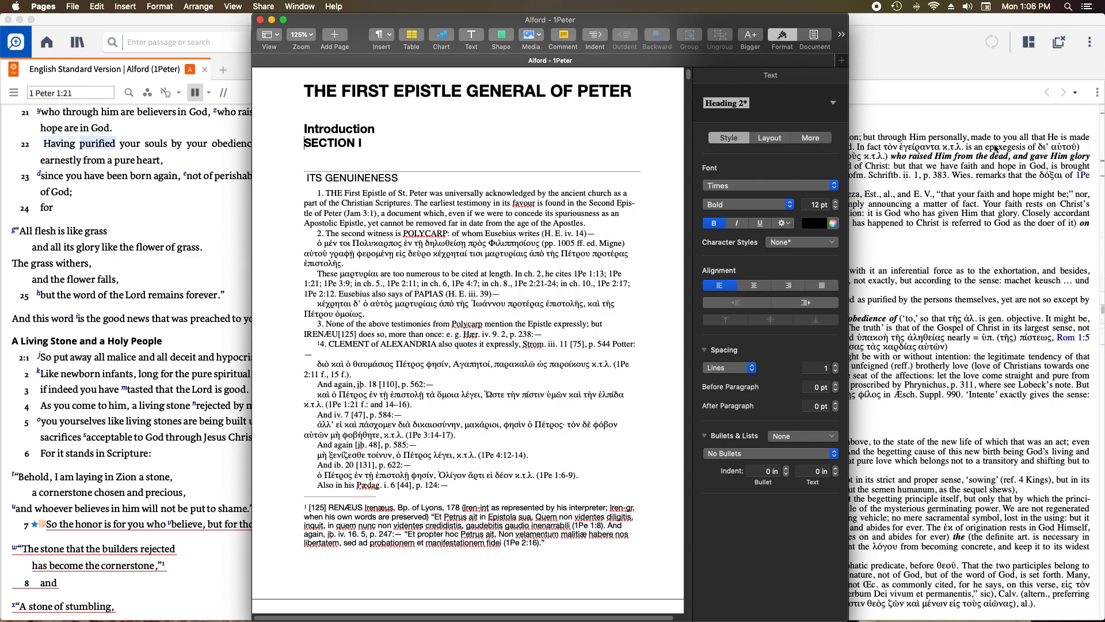
pyautogui.click(929, 119)
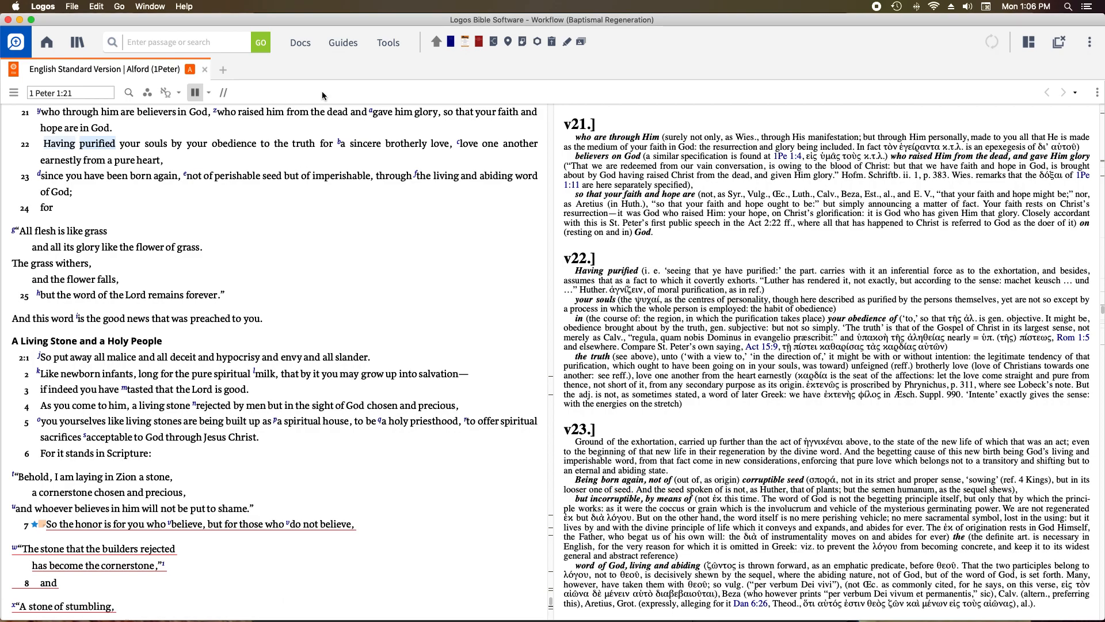
# Turn off the Bible's Multiple Resource View and open Alford's 1 Peter commentary from a library search for "alford"
pyautogui.click(192, 97)
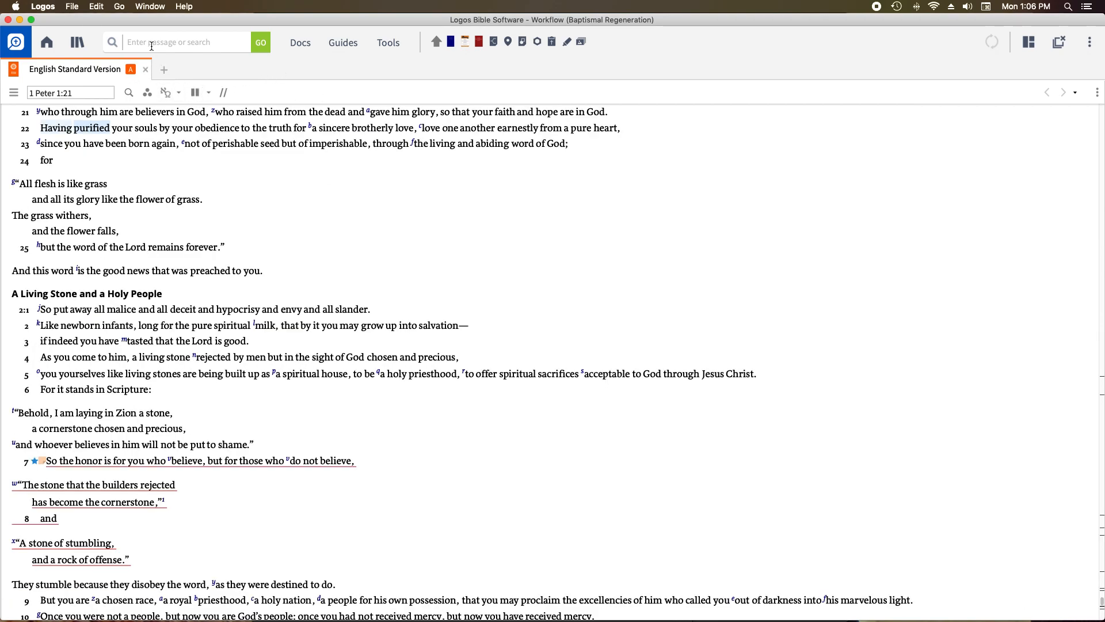
pyautogui.click(76, 44)
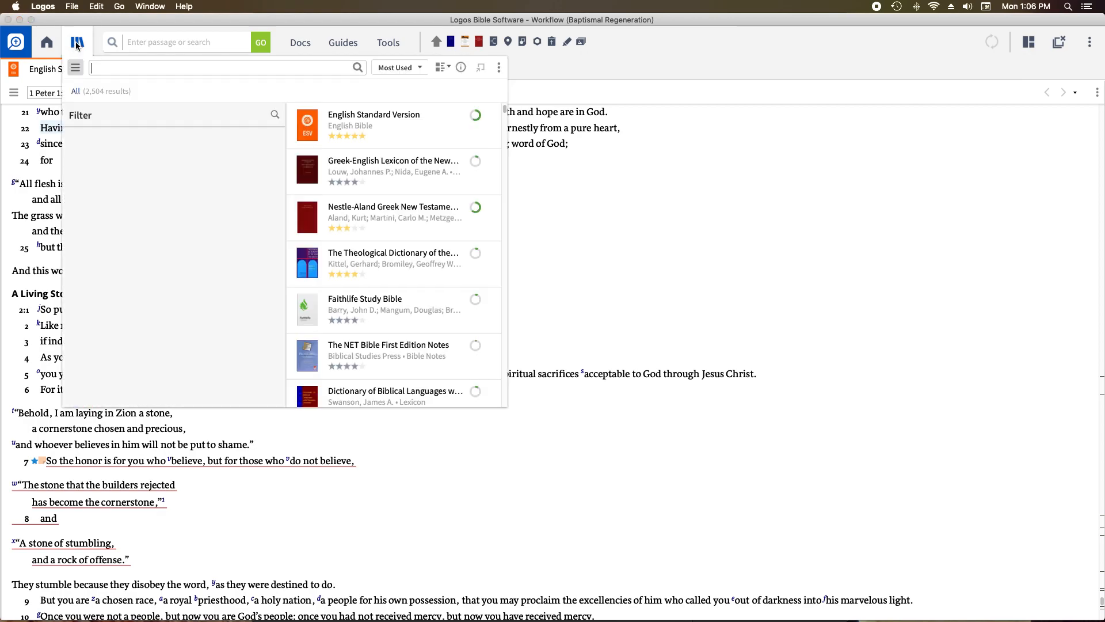
pyautogui.write('alford')
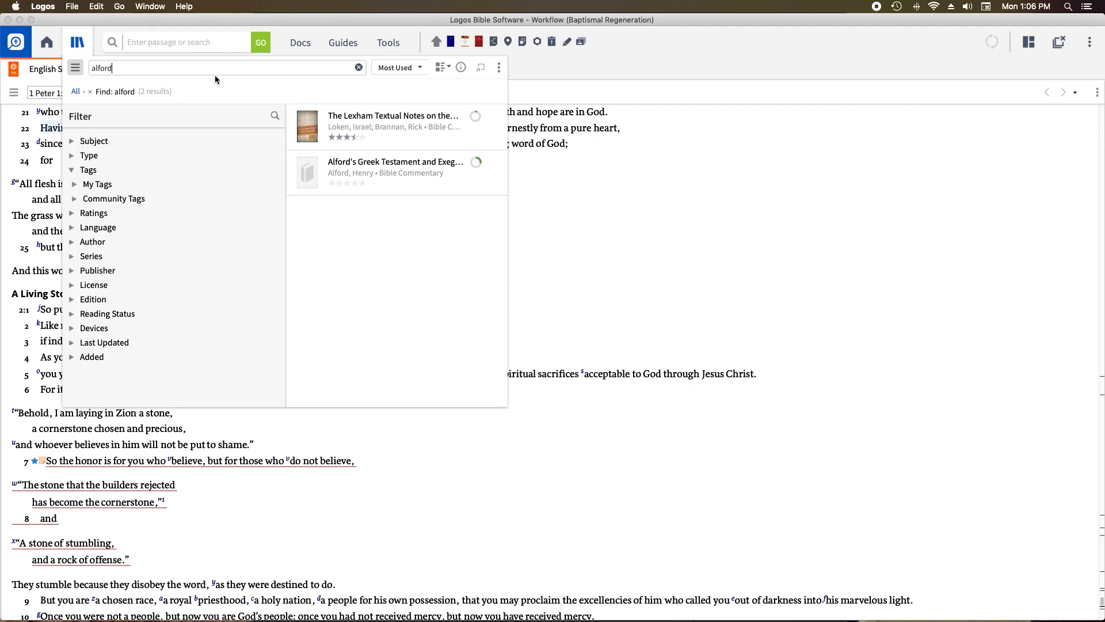
pyautogui.click(367, 167)
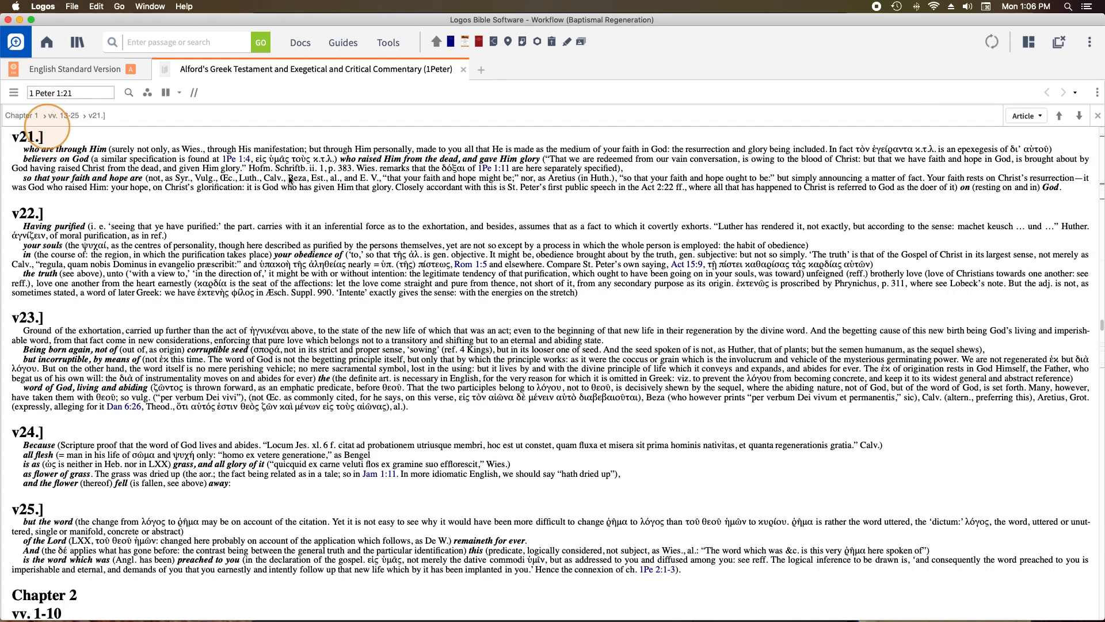
# Show the commentary's table of contents, with the Introduction, SECTION I and Chapter 1 expanded
pyautogui.click(14, 94)
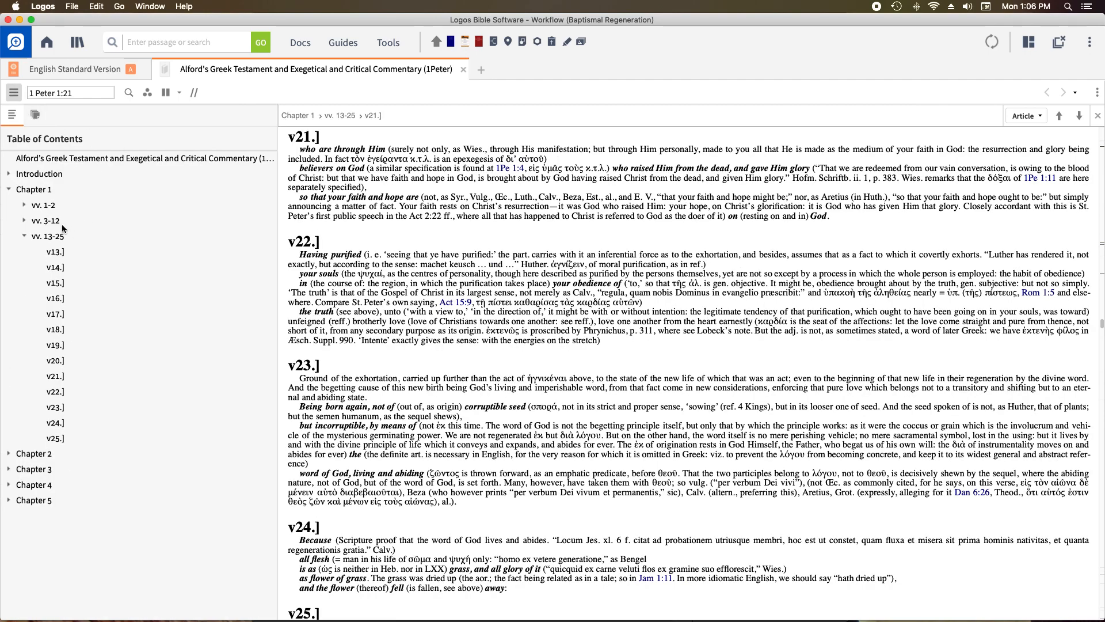
pyautogui.click(24, 236)
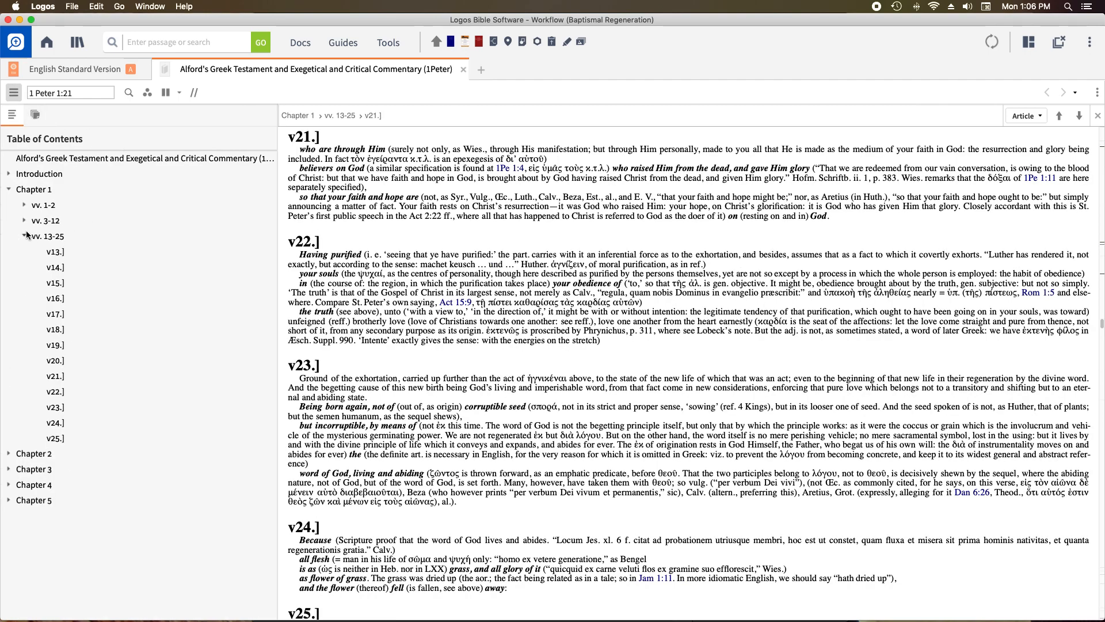
pyautogui.click(8, 190)
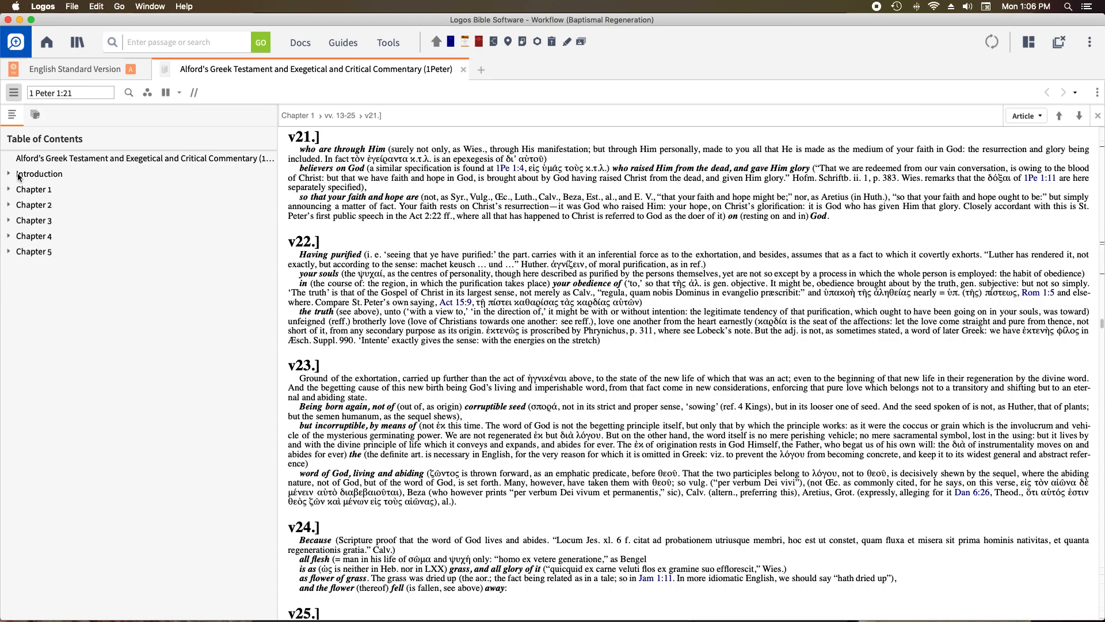
pyautogui.click(19, 175)
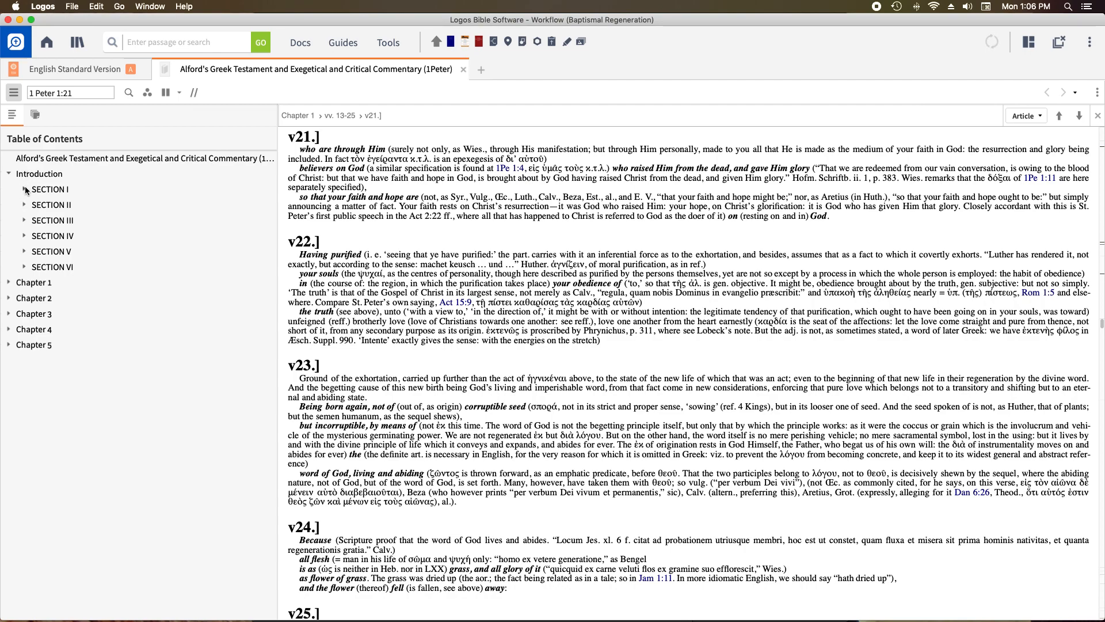
pyautogui.click(24, 189)
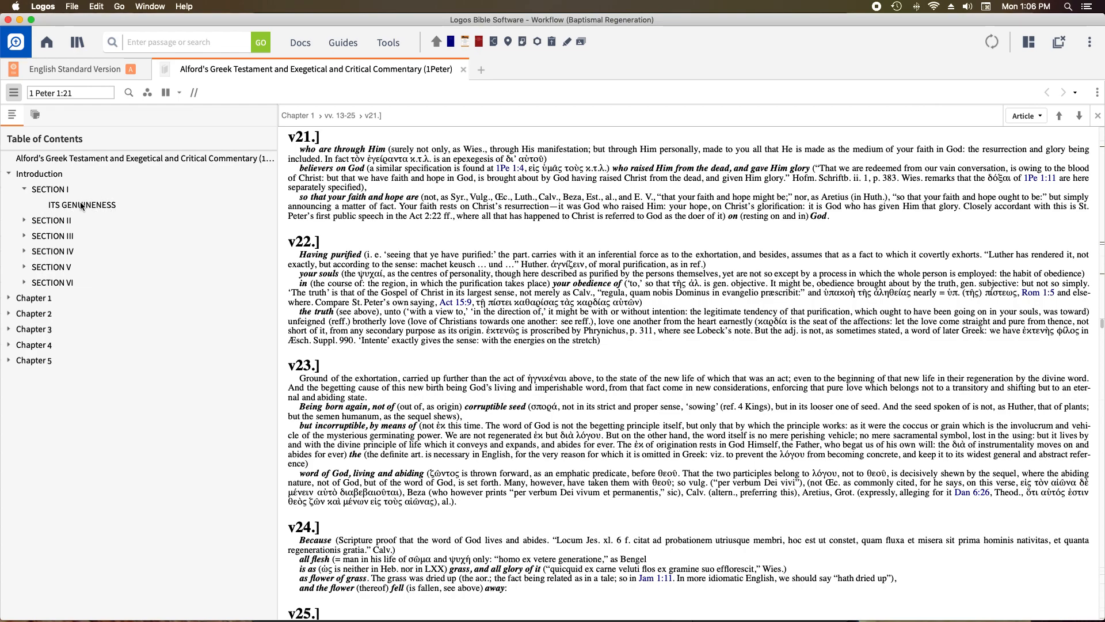
pyautogui.click(9, 298)
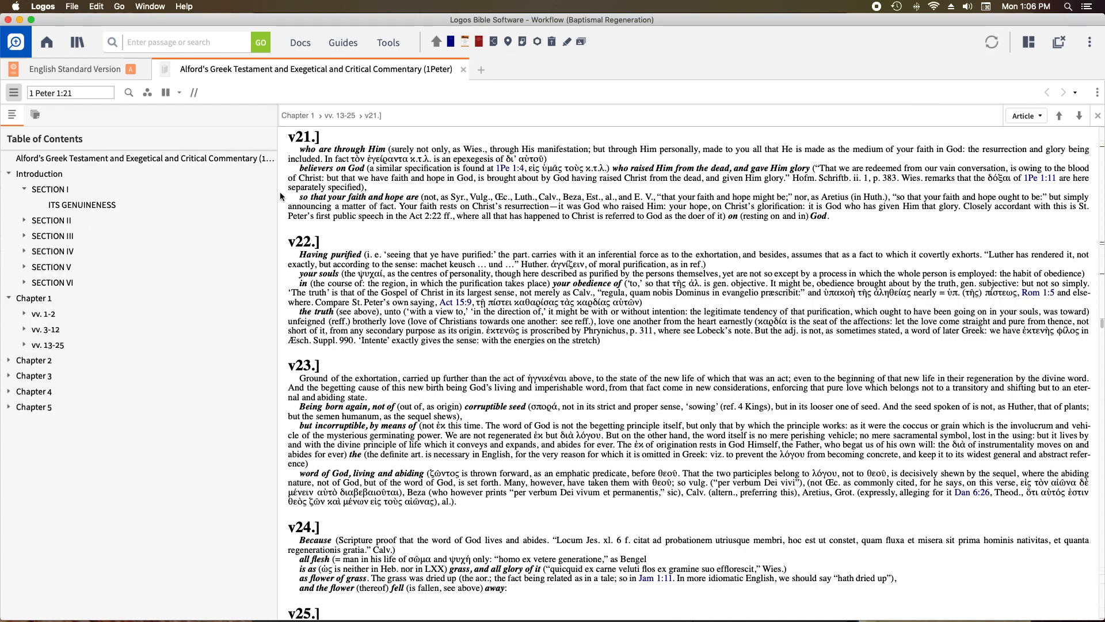
# Examine how the table of contents tracks the commentary text from 1 Peter 1:21 back to the start of Chapter 1
pyautogui.scroll(5, 381, 184)
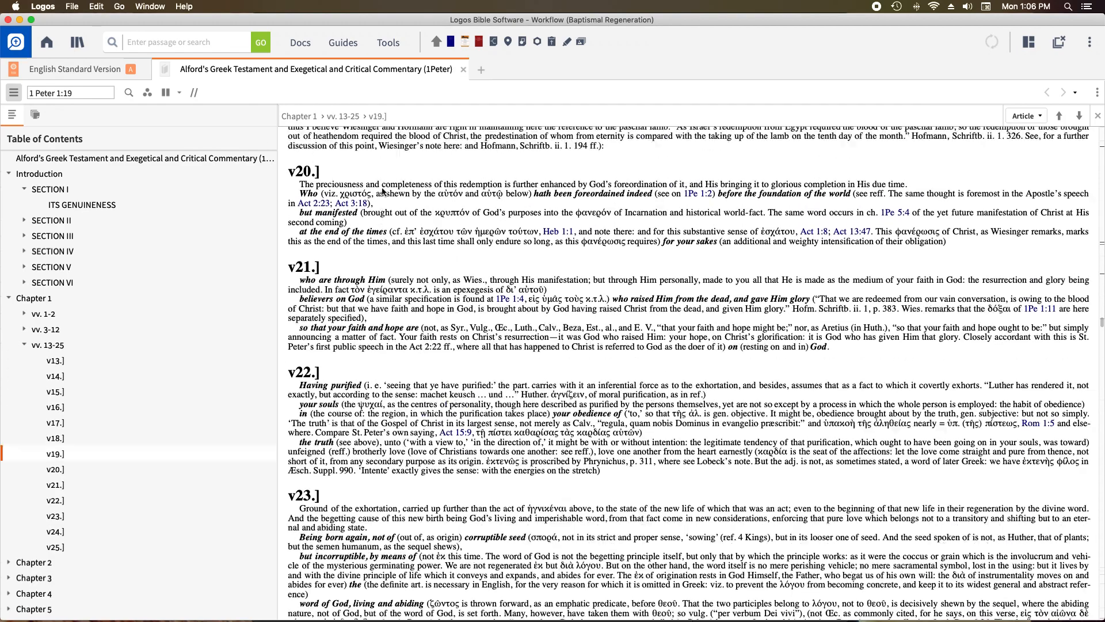
pyautogui.scroll(10, 384, 193)
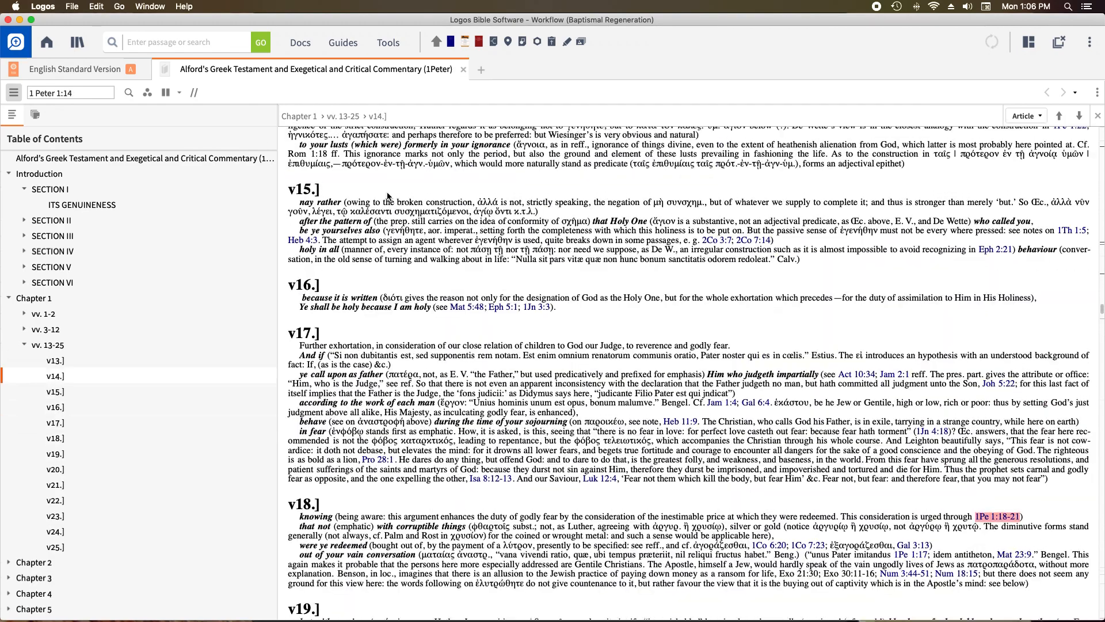
pyautogui.scroll(5, 389, 196)
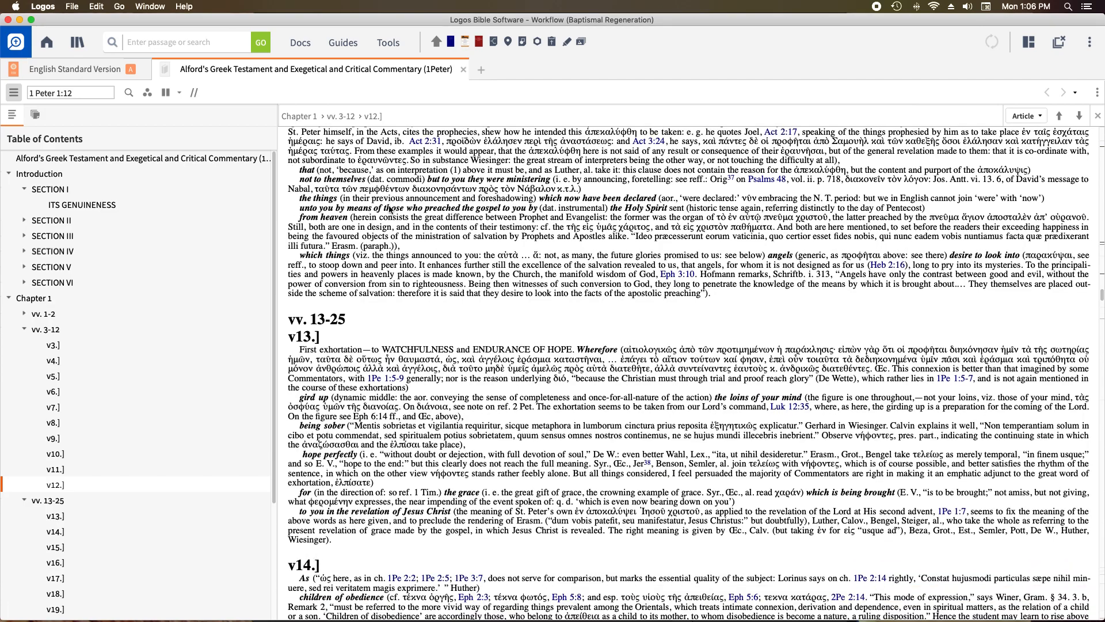
pyautogui.scroll(-5, 387, 230)
pyautogui.scroll(8, 386, 239)
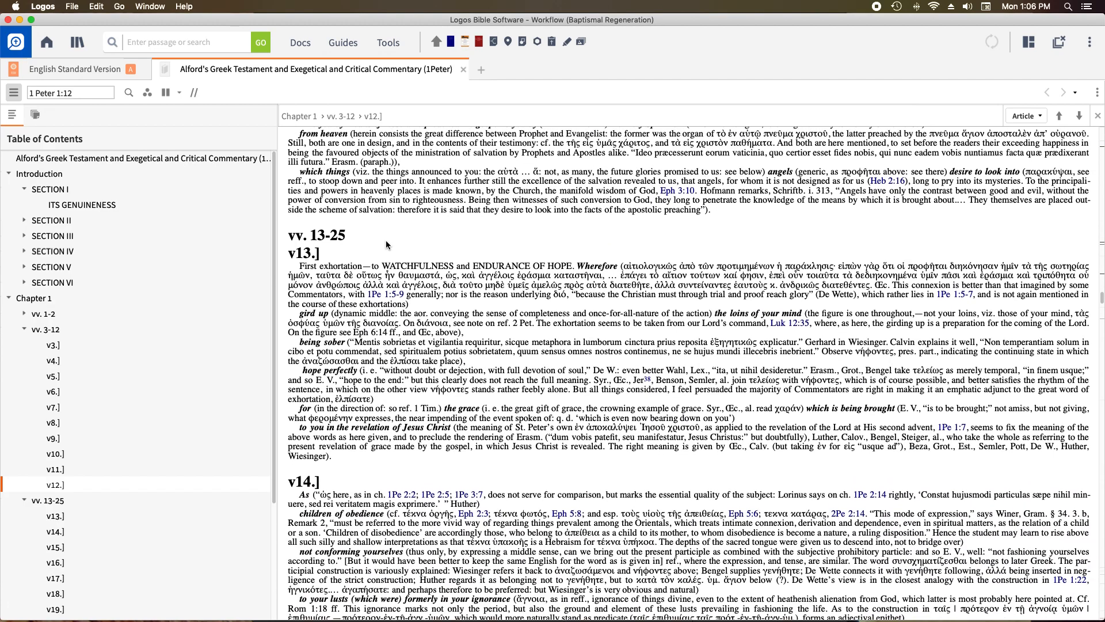
pyautogui.scroll(20, 388, 244)
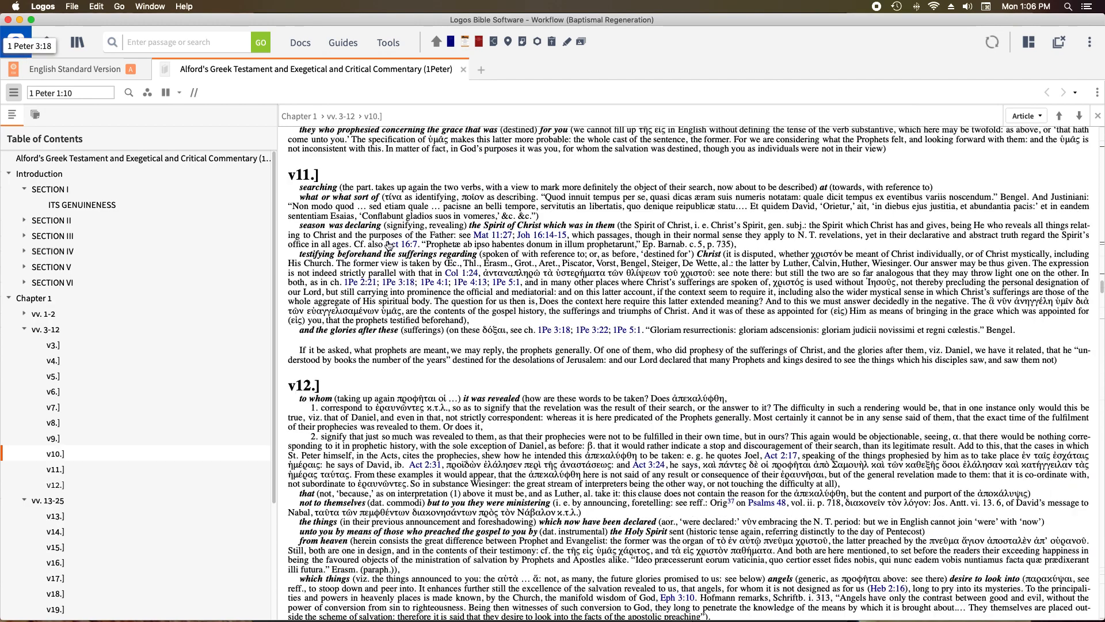
pyautogui.scroll(20, 389, 244)
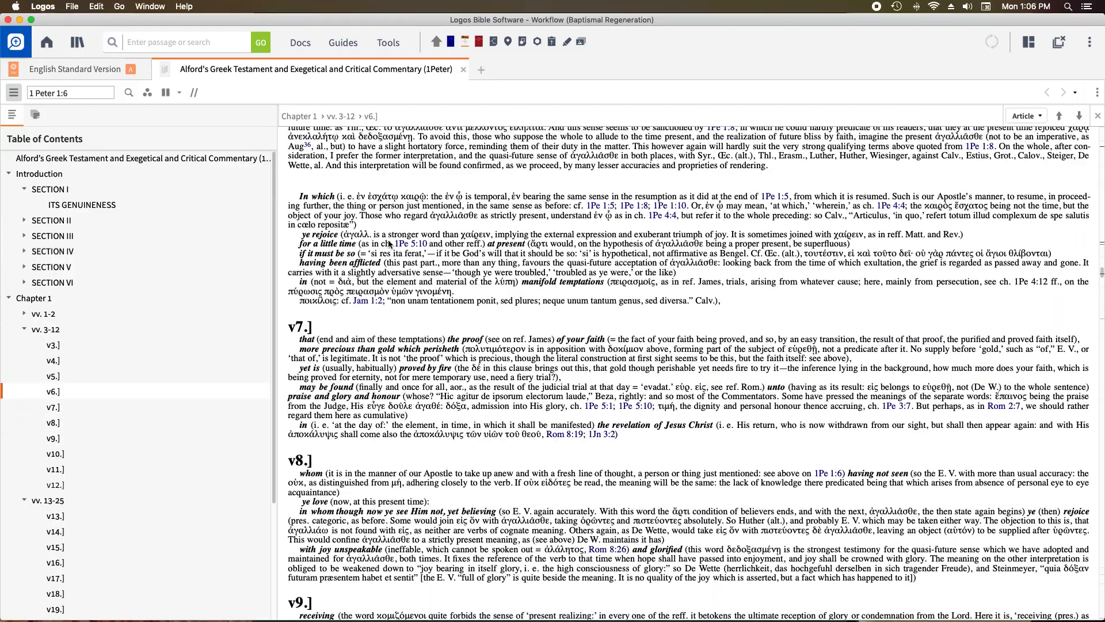
pyautogui.scroll(20, 389, 246)
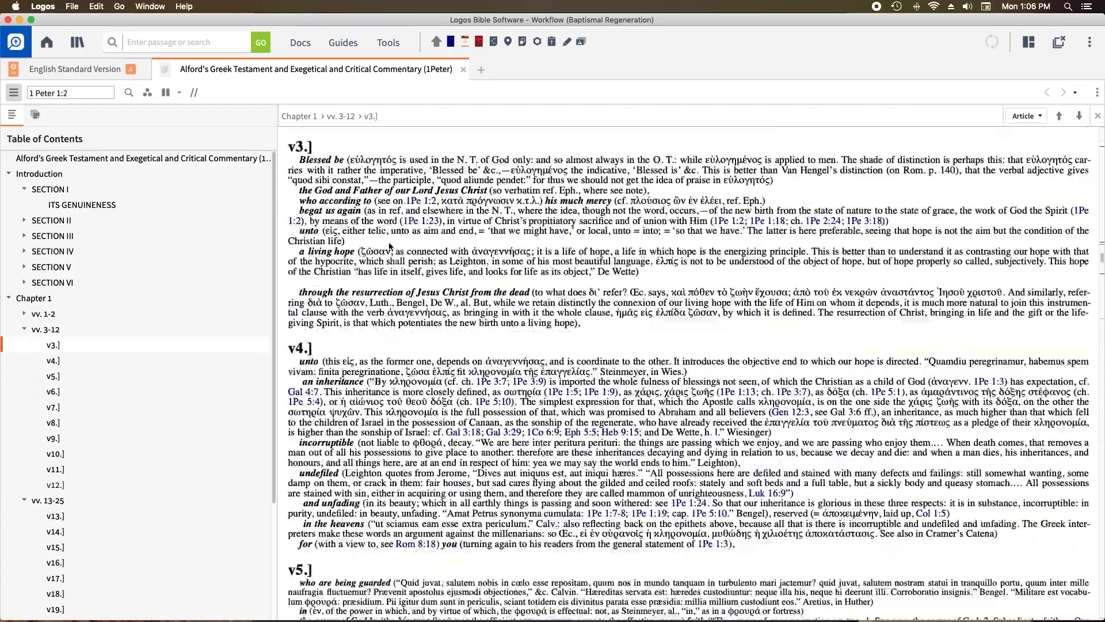
pyautogui.scroll(5, 389, 246)
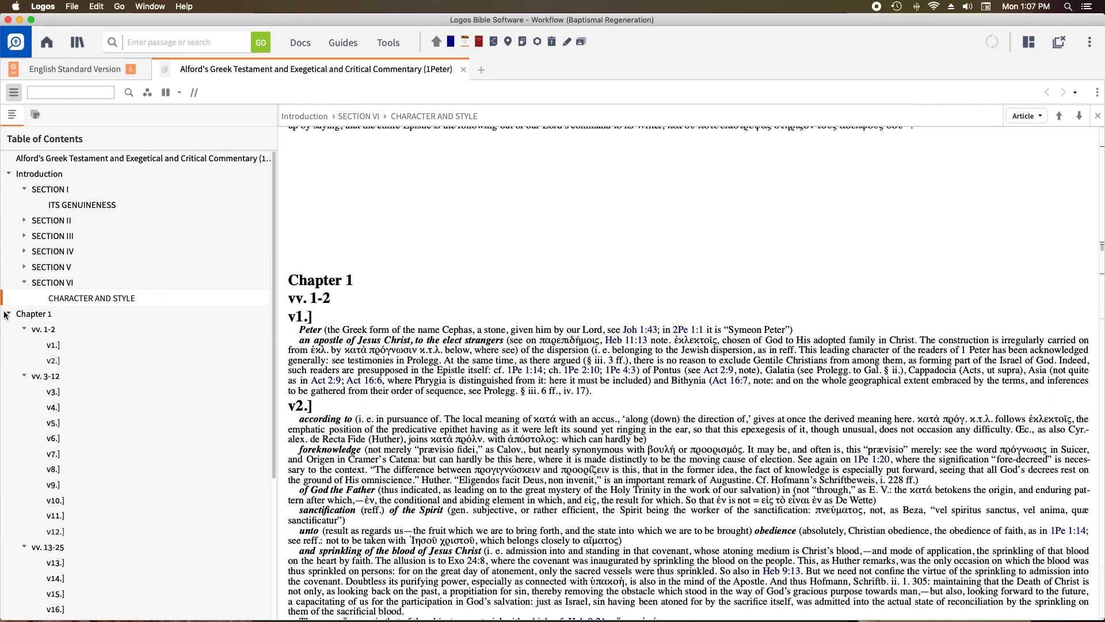
# Use the table of contents to visit Chapter 1, the vv. 1-2 section, and the notes on verses 1, 2, 3 and 8
pyautogui.click(30, 314)
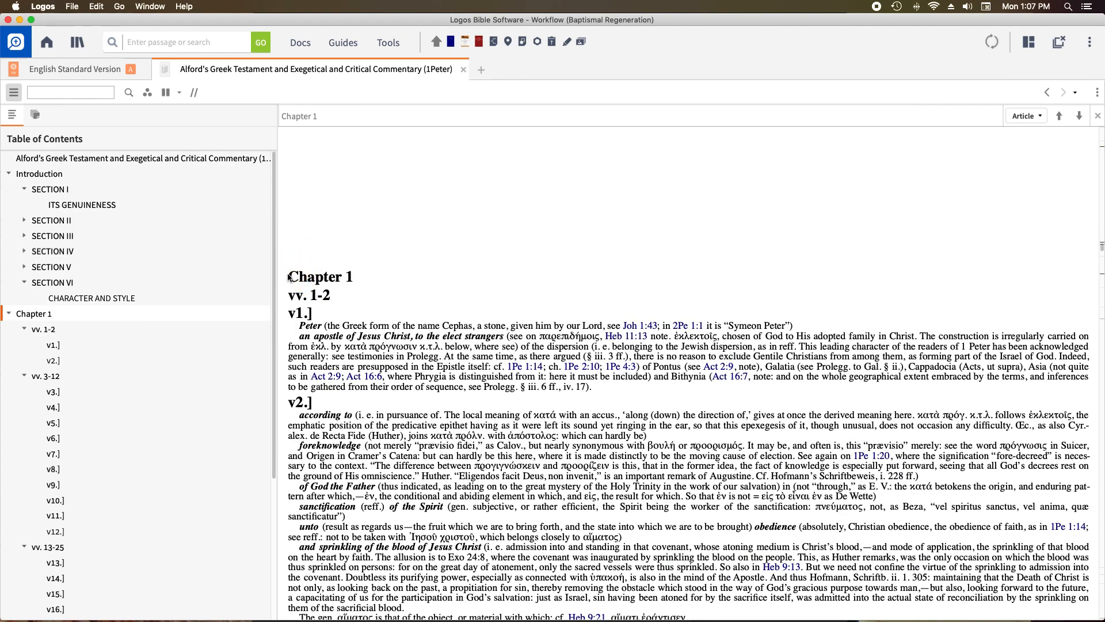
pyautogui.click(42, 331)
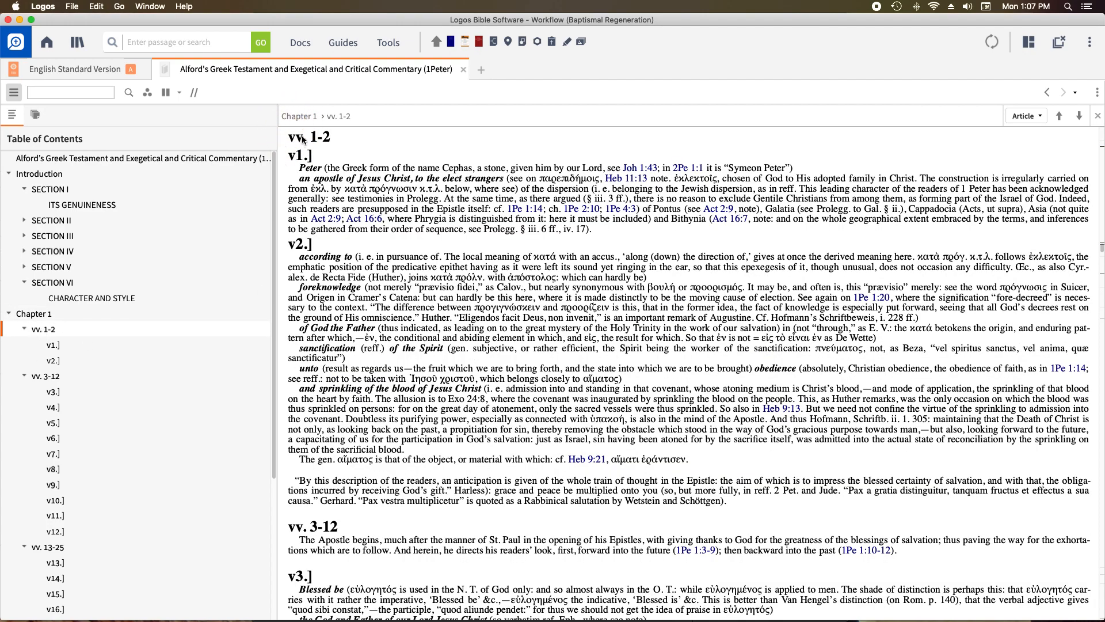
pyautogui.click(54, 345)
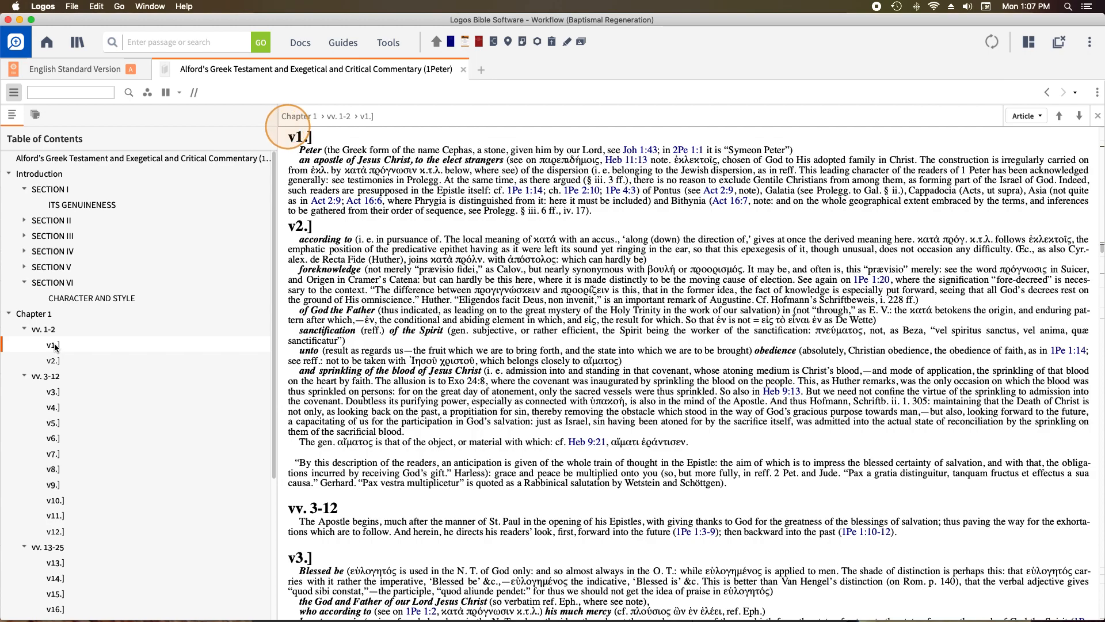
pyautogui.click(52, 362)
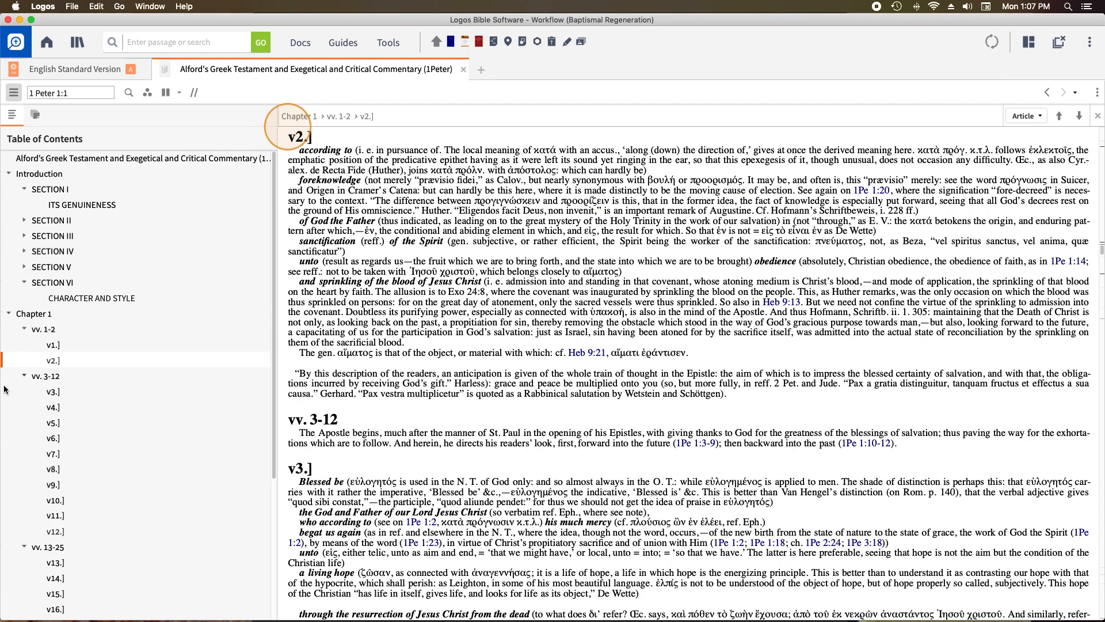
pyautogui.click(53, 392)
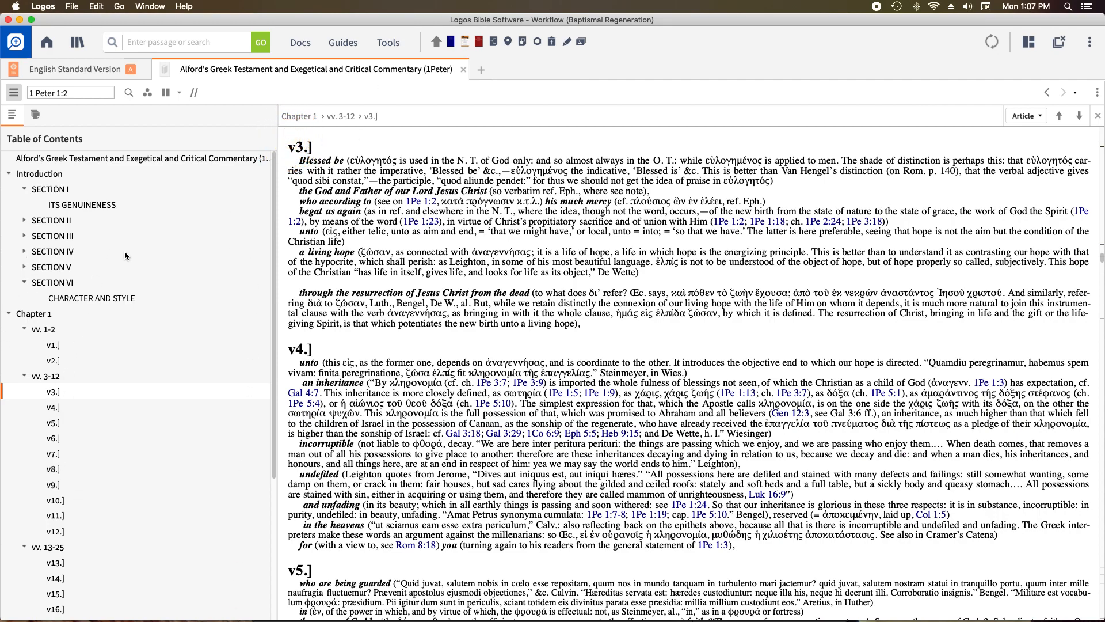
pyautogui.scroll(-7, 69, 318)
pyautogui.scroll(5, 72, 320)
pyautogui.scroll(-3, 86, 331)
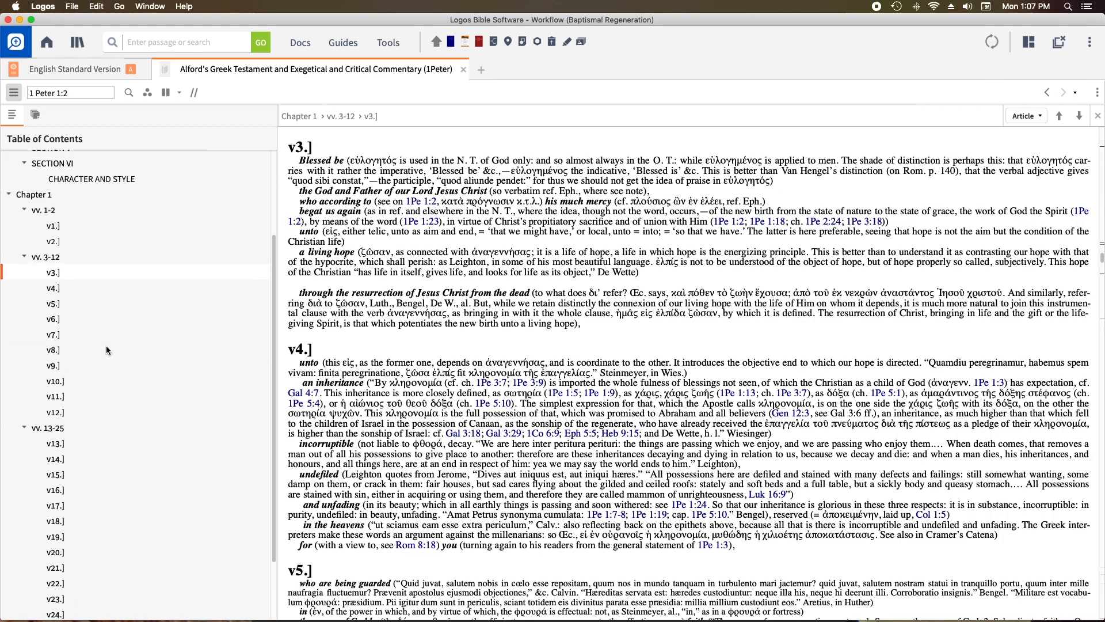
pyautogui.click(49, 350)
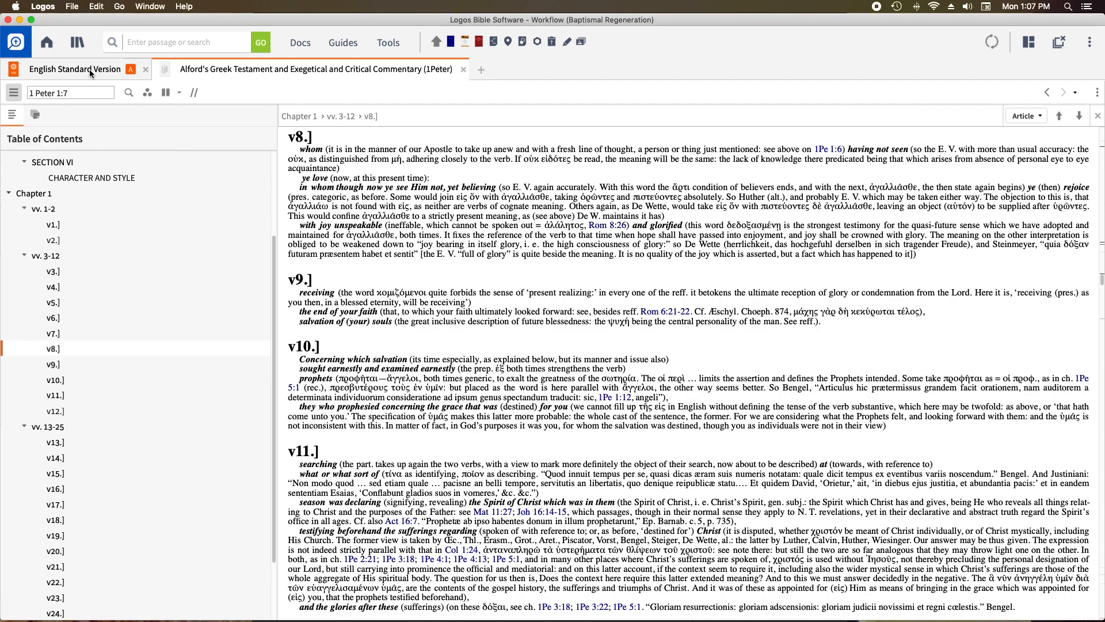
# Place the Alford commentary in its own pane beside the English Standard Version and look at its panel options, including the link sets
pyautogui.moveTo(201, 70); pyautogui.dragTo(823, 239)
pyautogui.scroll(-10, 99, 304)
pyautogui.scroll(-5, 119, 306)
pyautogui.scroll(5, 122, 302)
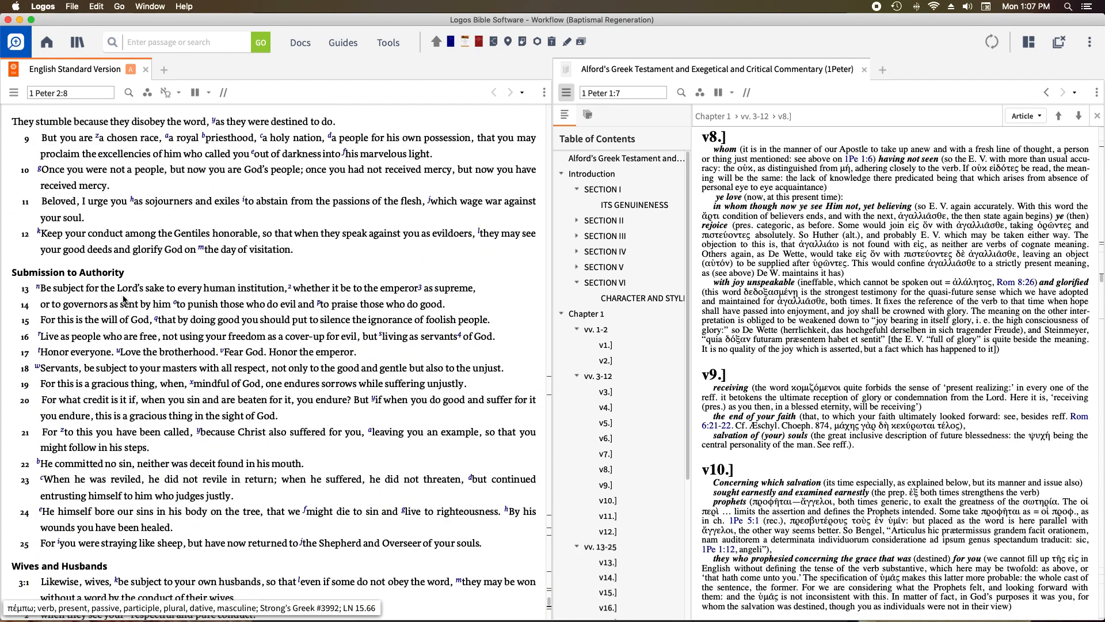
pyautogui.scroll(8, 124, 300)
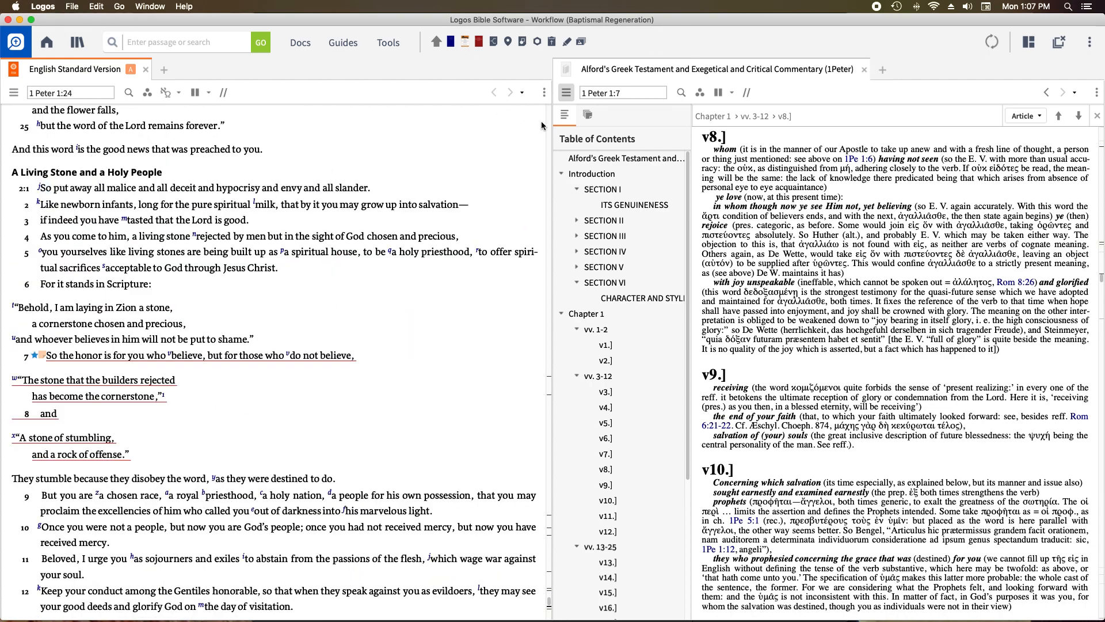
pyautogui.click(1098, 93)
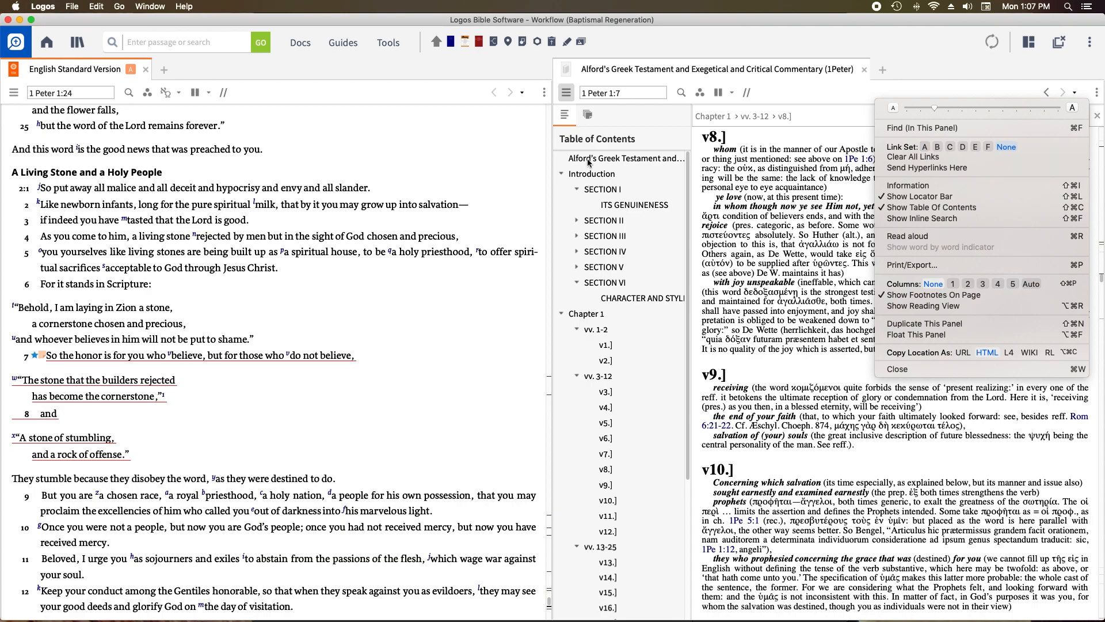
pyautogui.click(496, 119)
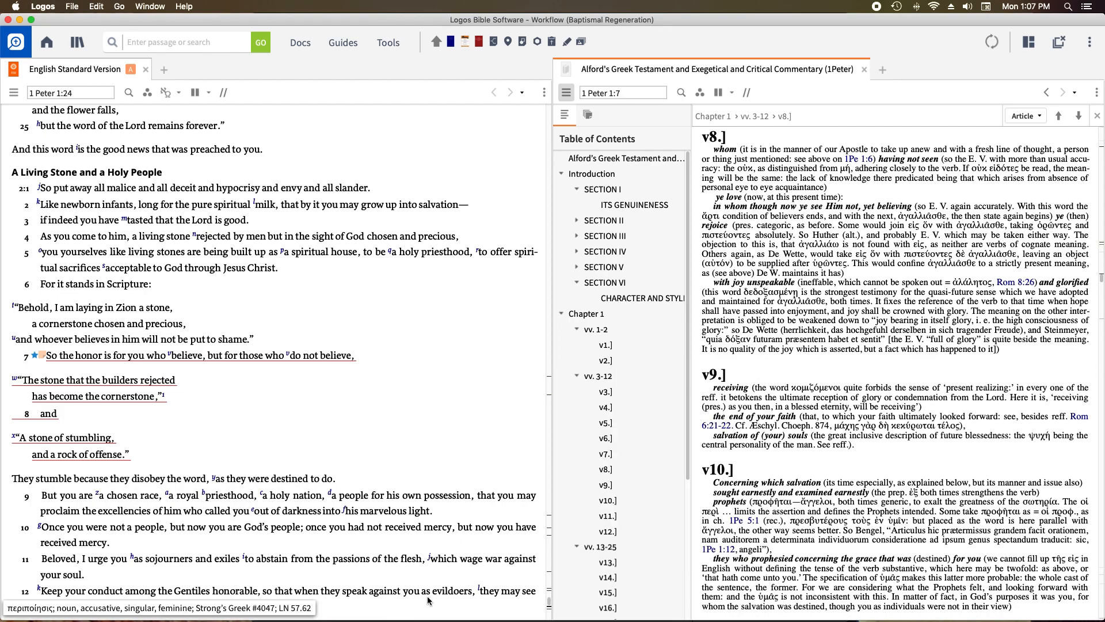
# Switch to the Alford - 1Peter document in Pages and view the first page's footnote and the start of page 2
pyautogui.moveTo(305, 616)
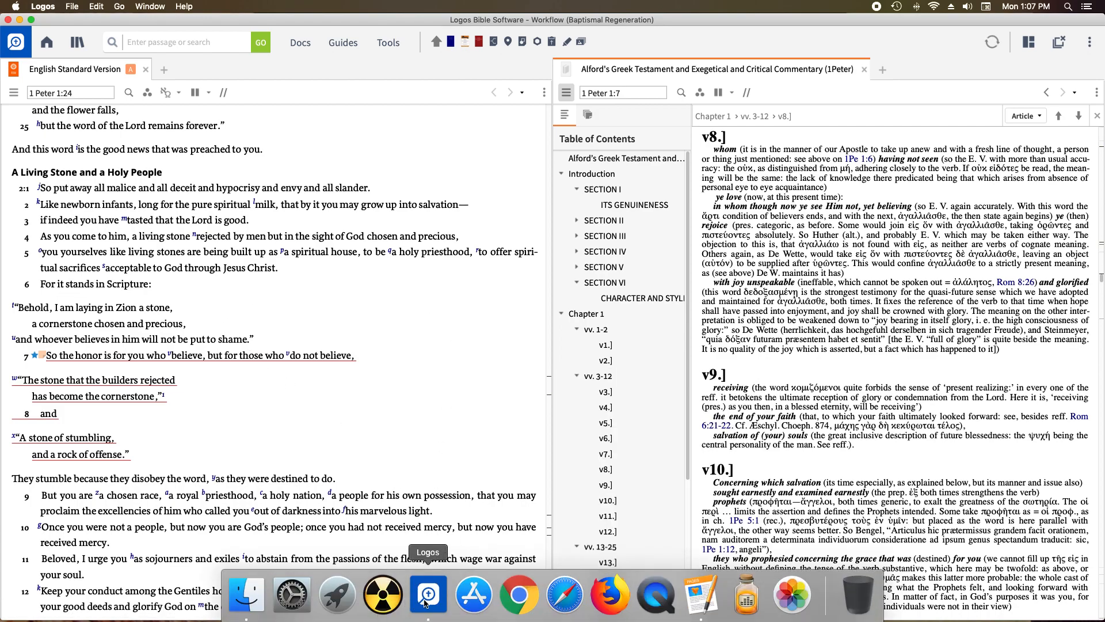
pyautogui.click(705, 612)
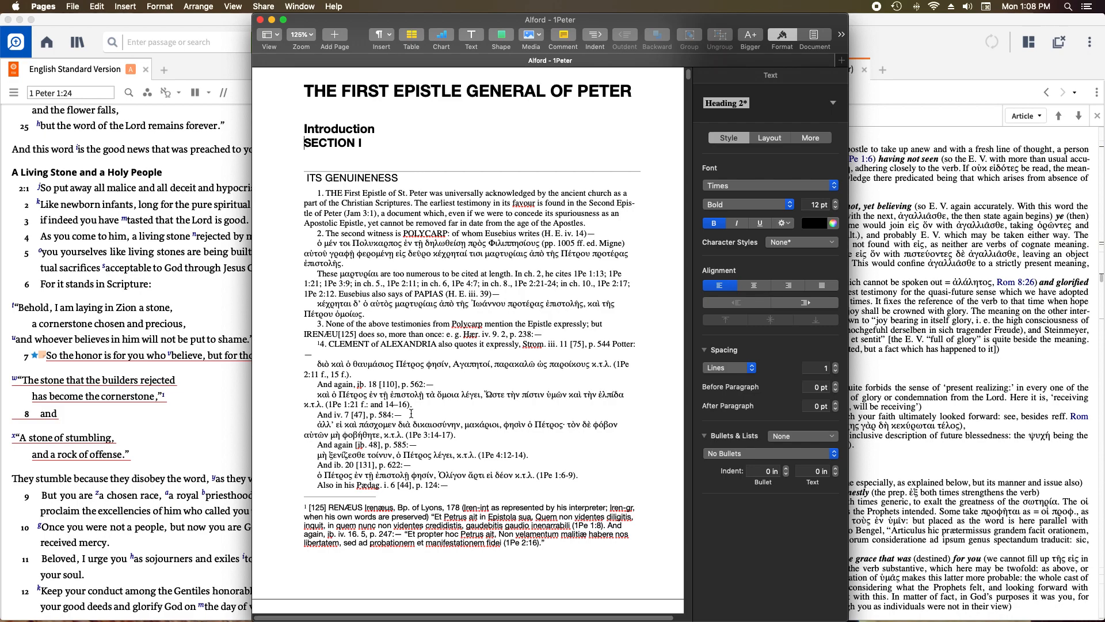
pyautogui.scroll(-5, 418, 413)
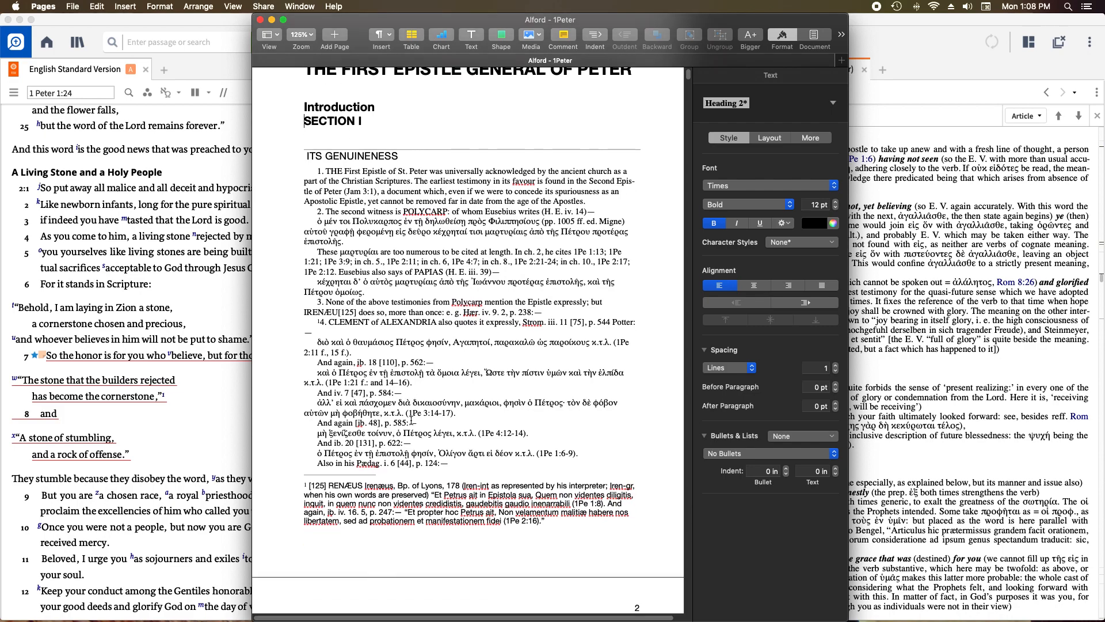
pyautogui.scroll(-1, 407, 431)
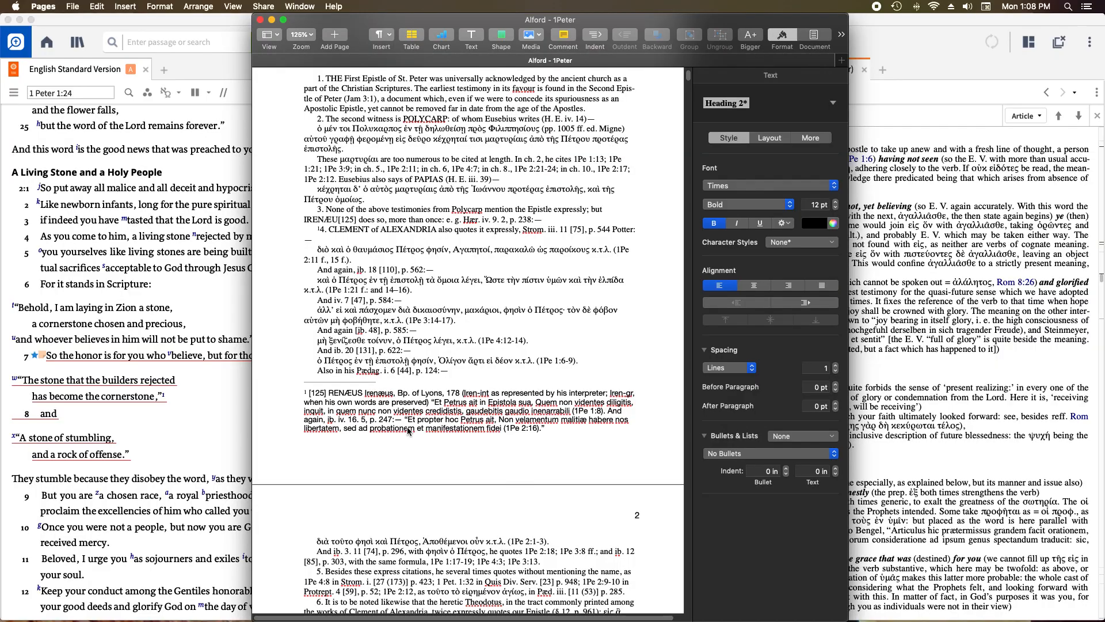
# Look through the Alford - 1Peter document down to the Chapter 4 and vv. 1-6 headings and the Bible milestone at v1
pyautogui.scroll(-20, 407, 431)
pyautogui.scroll(-15, 427, 435)
pyautogui.click(689, 444)
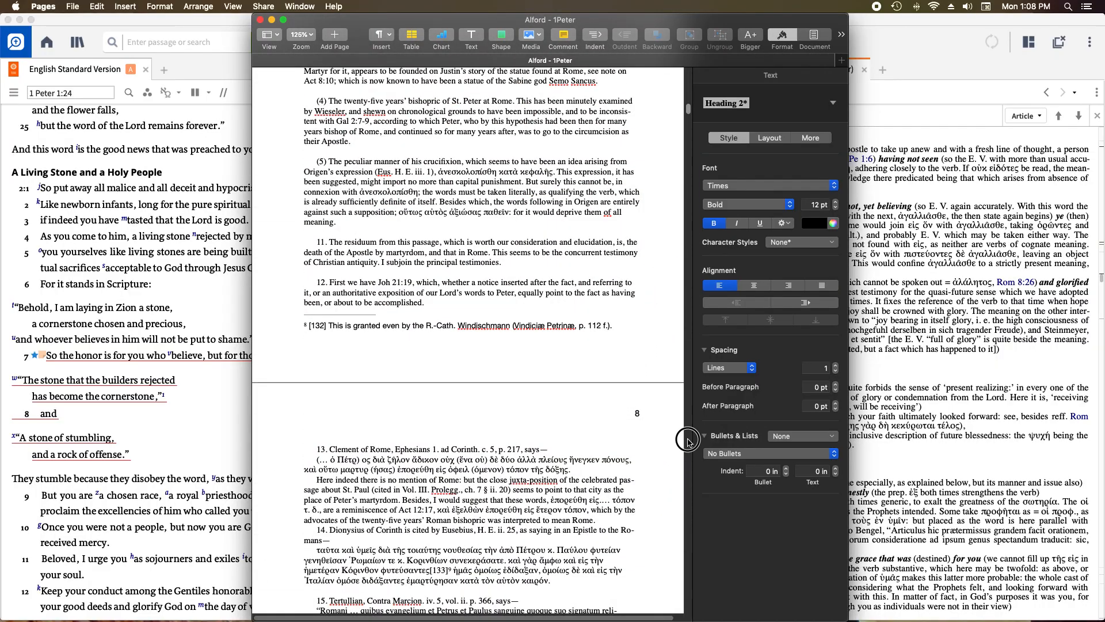
pyautogui.scroll(8, 452, 352)
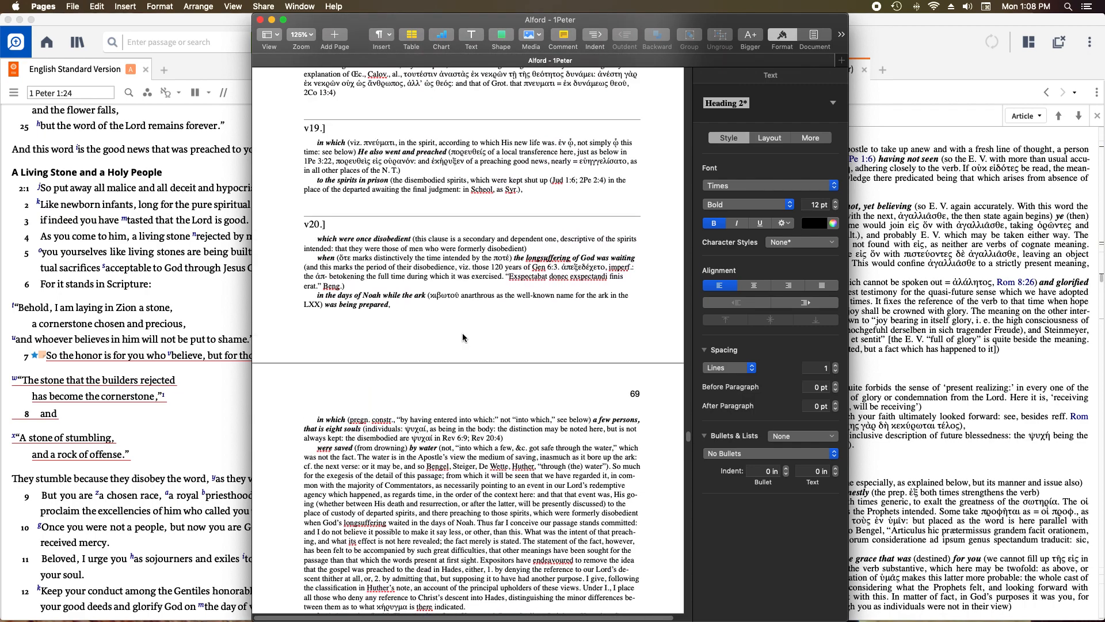
pyautogui.scroll(-20, 461, 340)
pyautogui.scroll(-20, 458, 347)
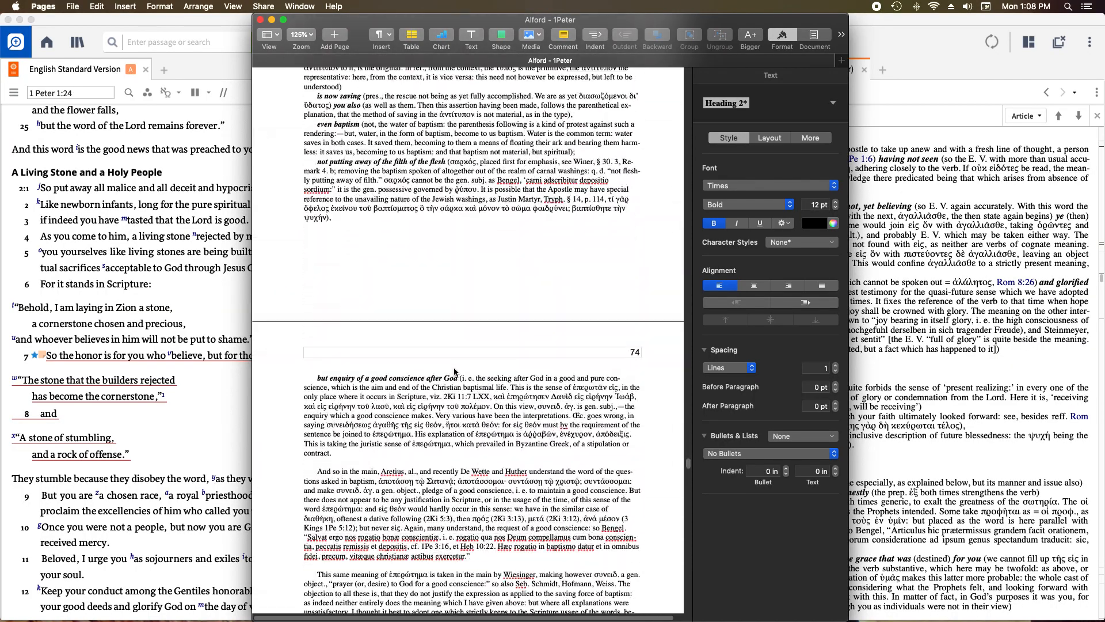
pyautogui.scroll(-10, 455, 371)
pyautogui.scroll(-5, 455, 370)
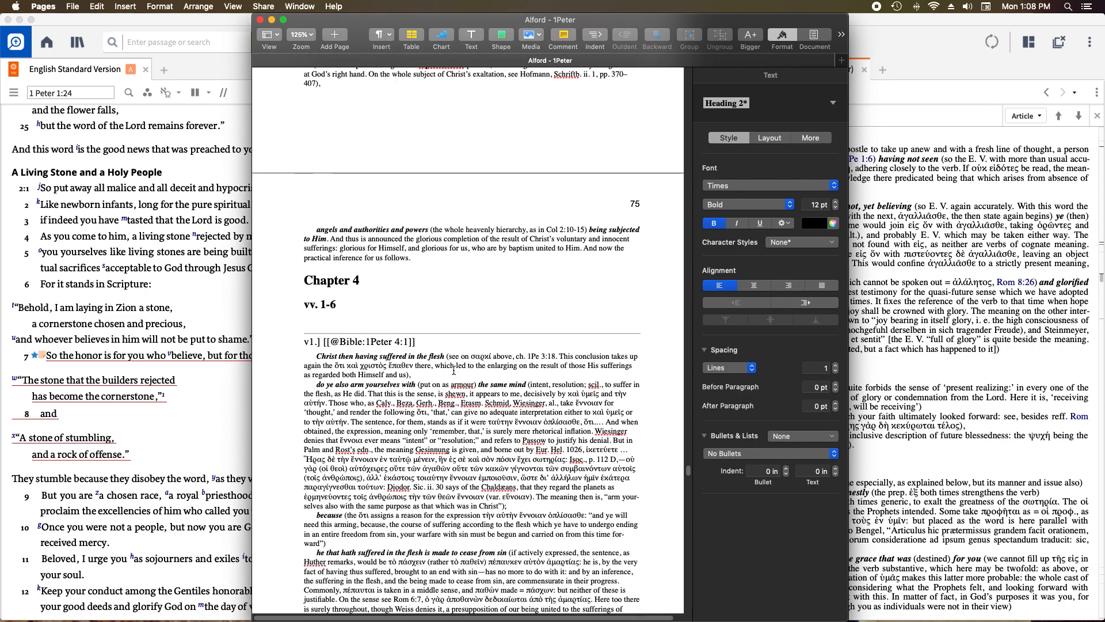
pyautogui.scroll(-1, 310, 289)
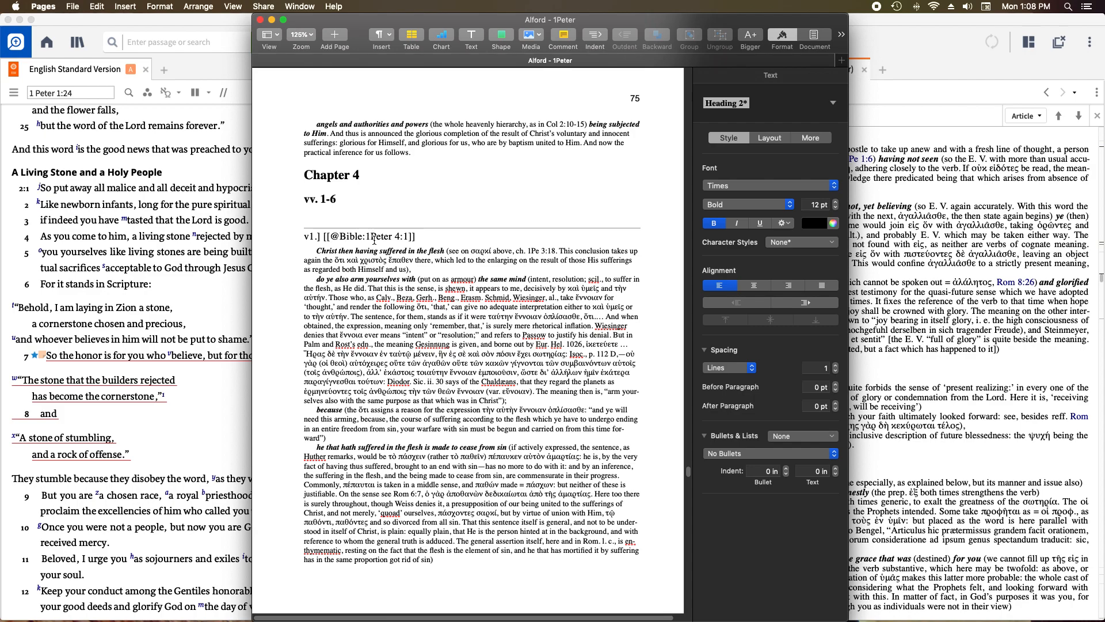
pyautogui.scroll(1, 427, 201)
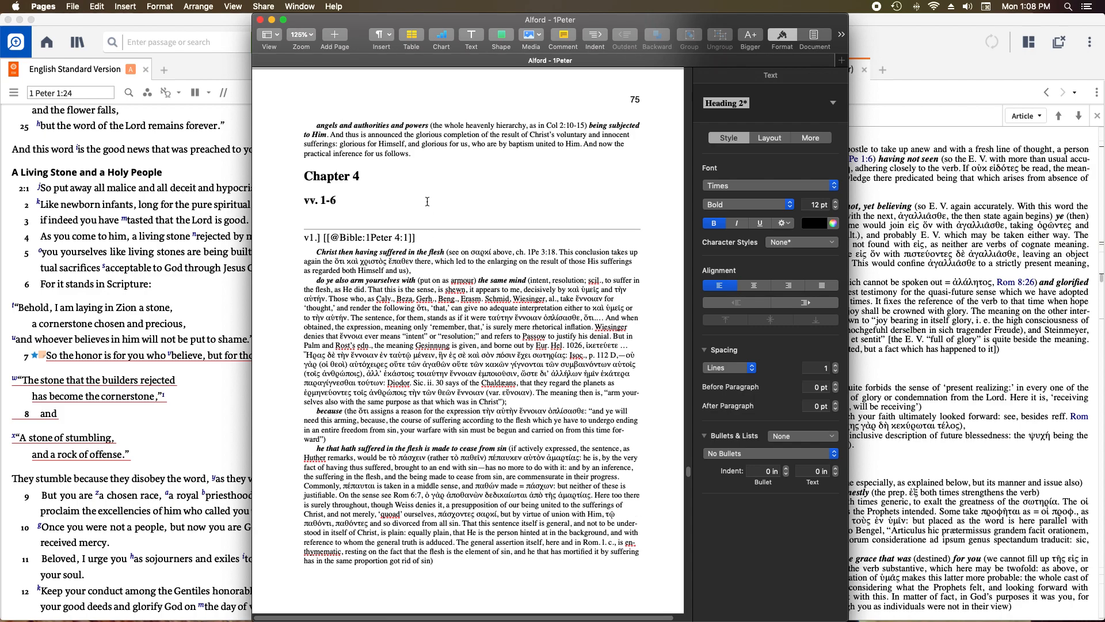
pyautogui.scroll(2, 427, 201)
pyautogui.click(339, 211)
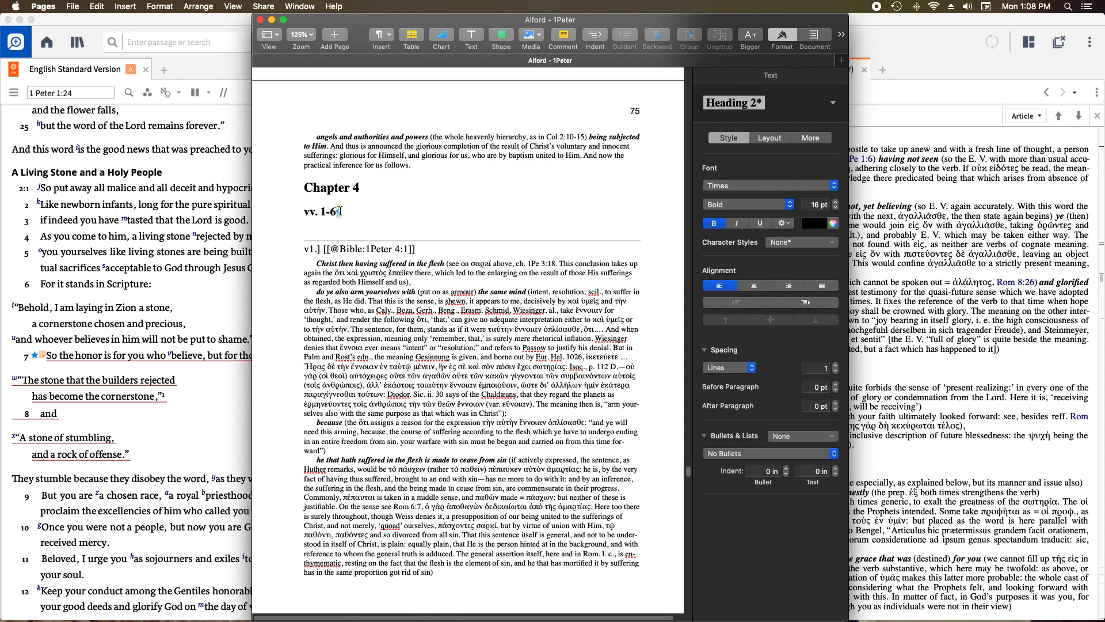
pyautogui.click(365, 216)
pyautogui.write('[[@')
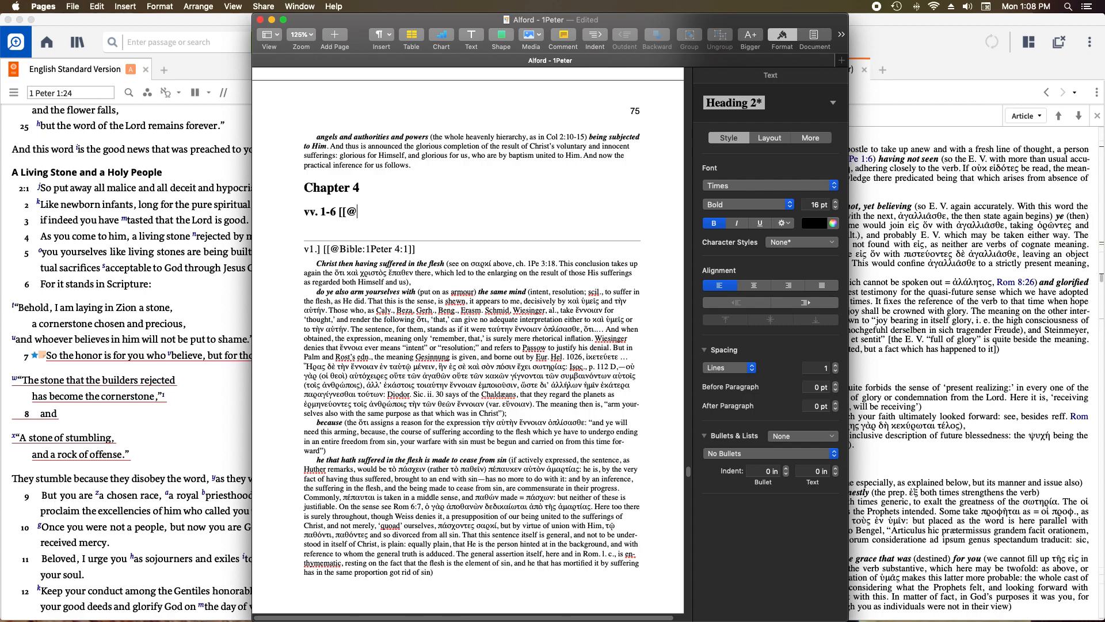
pyautogui.write('Bible:1Peter 4:1')
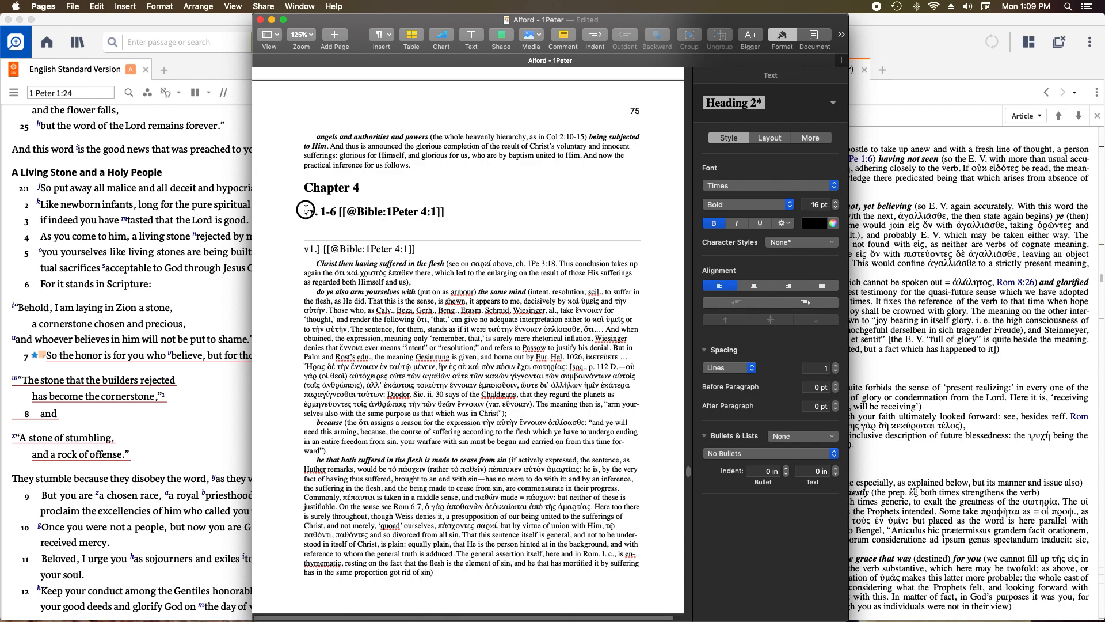
# Delete the milestone text from the vv. 1-6 heading, keeping the one on the v1 line
pyautogui.click(338, 211)
pyautogui.click(456, 210)
pyautogui.press('BackSpace')
pyautogui.press('BackSpace')
pyautogui.press('BackSpace')
pyautogui.press('BackSpace')
pyautogui.press('BackSpace')
pyautogui.press('BackSpace')
pyautogui.press('BackSpace')
pyautogui.press('BackSpace')
pyautogui.press('BackSpace')
pyautogui.press('BackSpace')
pyautogui.press('BackSpace')
pyautogui.press('BackSpace')
pyautogui.press('BackSpace')
pyautogui.press('BackSpace')
pyautogui.press('BackSpace')
pyautogui.press('BackSpace')
pyautogui.press('BackSpace')
pyautogui.press('BackSpace')
pyautogui.press('BackSpace')
pyautogui.press('BackSpace')
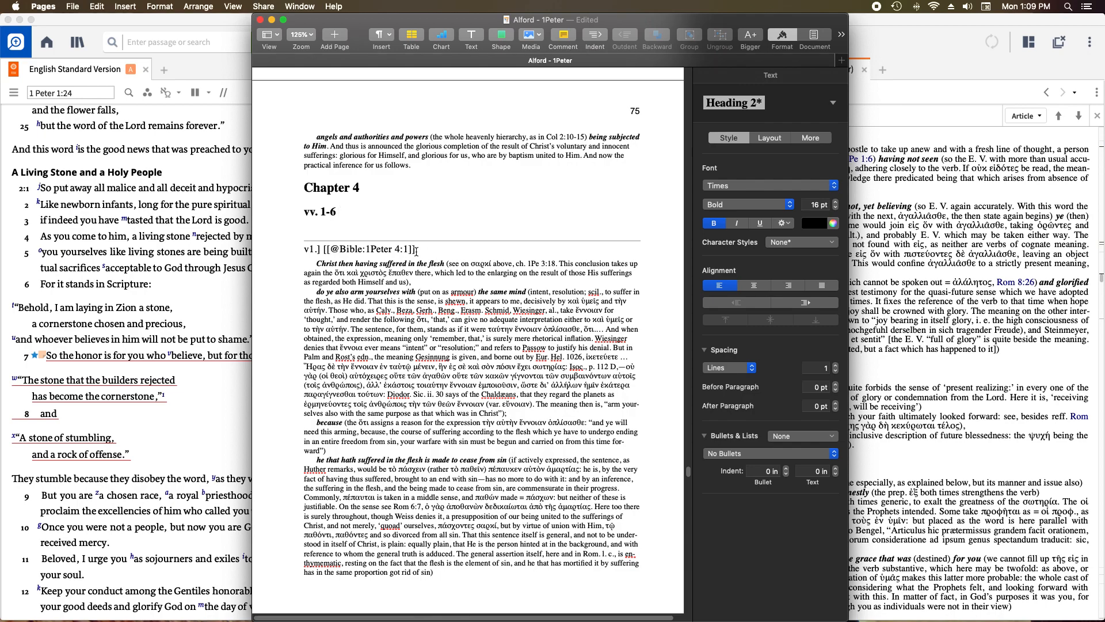
# Switch to Logos, hide the Alford commentary's table of contents, and assign the commentary to link set A
pyautogui.click(888, 199)
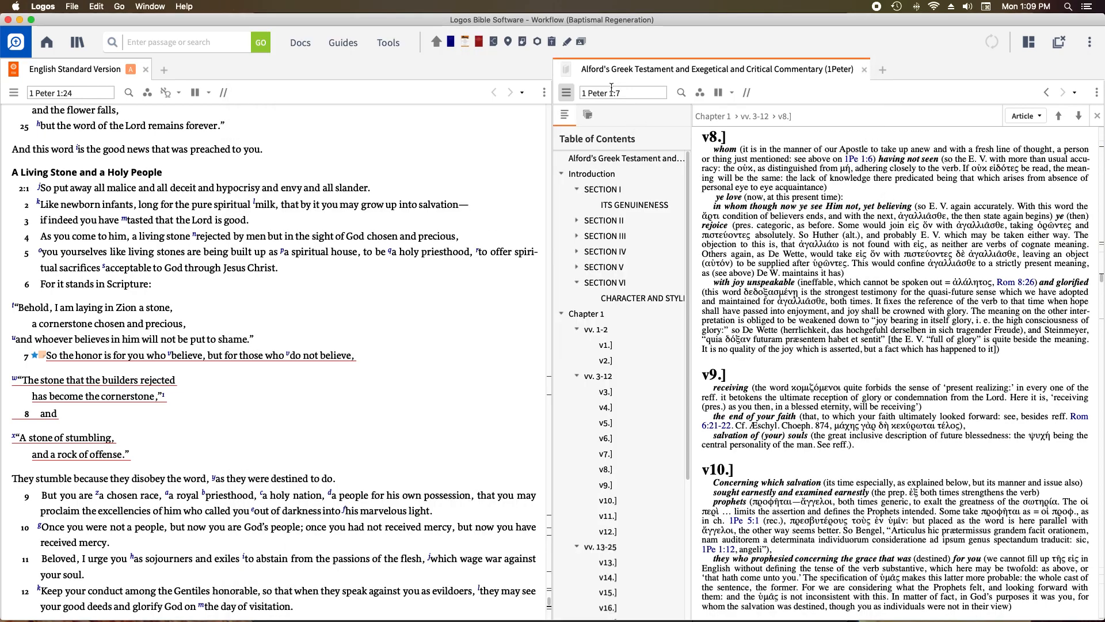
pyautogui.click(565, 114)
pyautogui.click(624, 91)
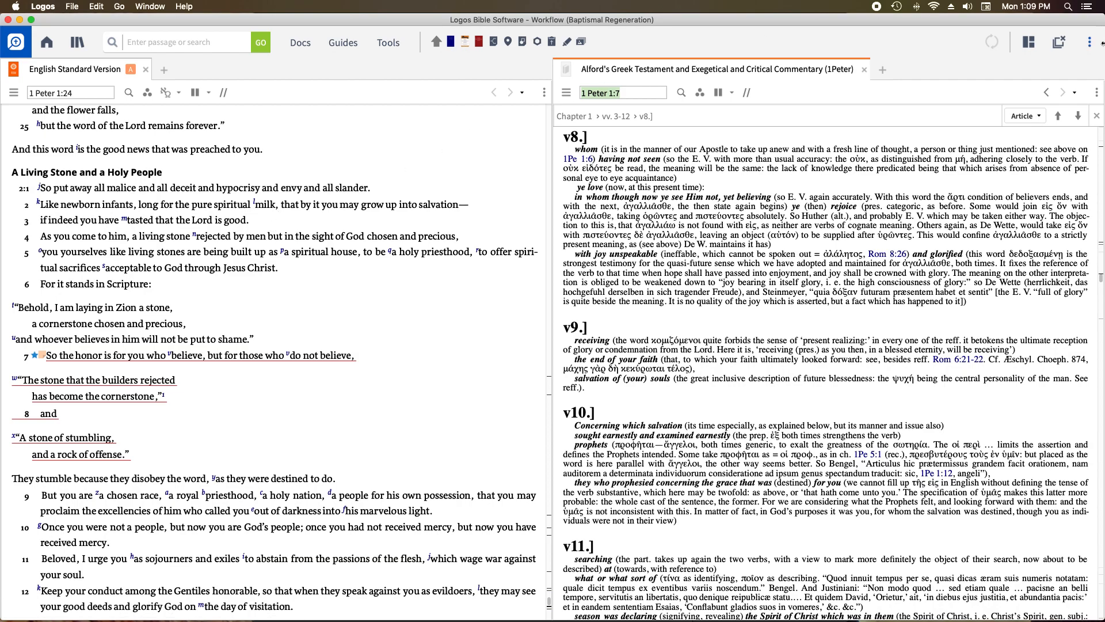
pyautogui.click(1097, 91)
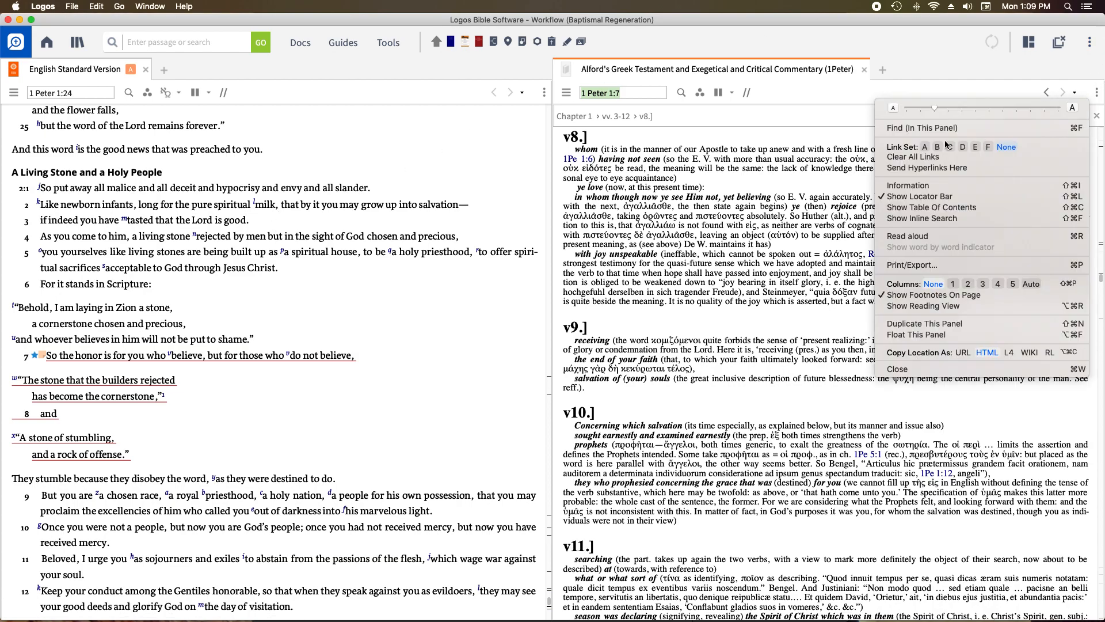
pyautogui.click(924, 147)
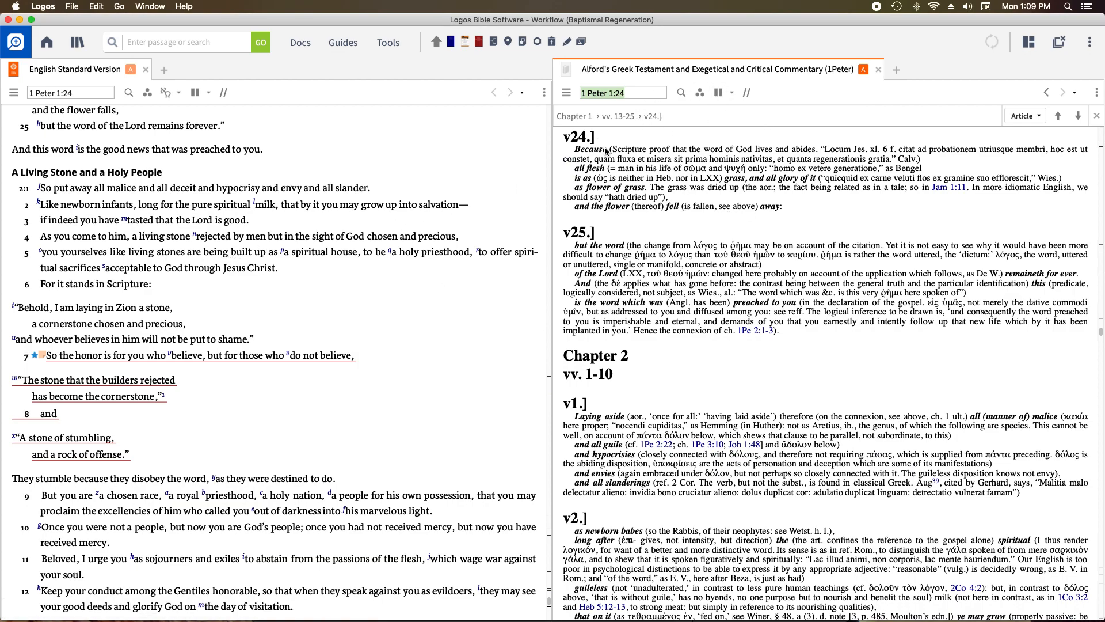
# Examine how the English Standard Version and the Alford commentary follow each other from 1 Peter 1:24 through 1 Peter 2:10
pyautogui.scroll(-3, 241, 236)
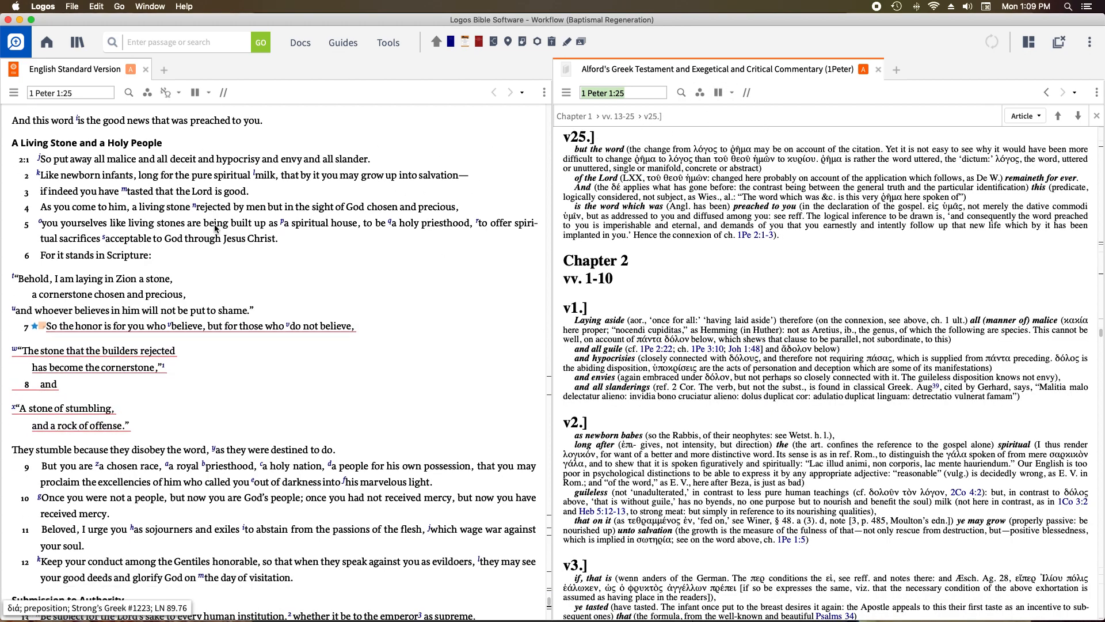
pyautogui.scroll(-10, 240, 234)
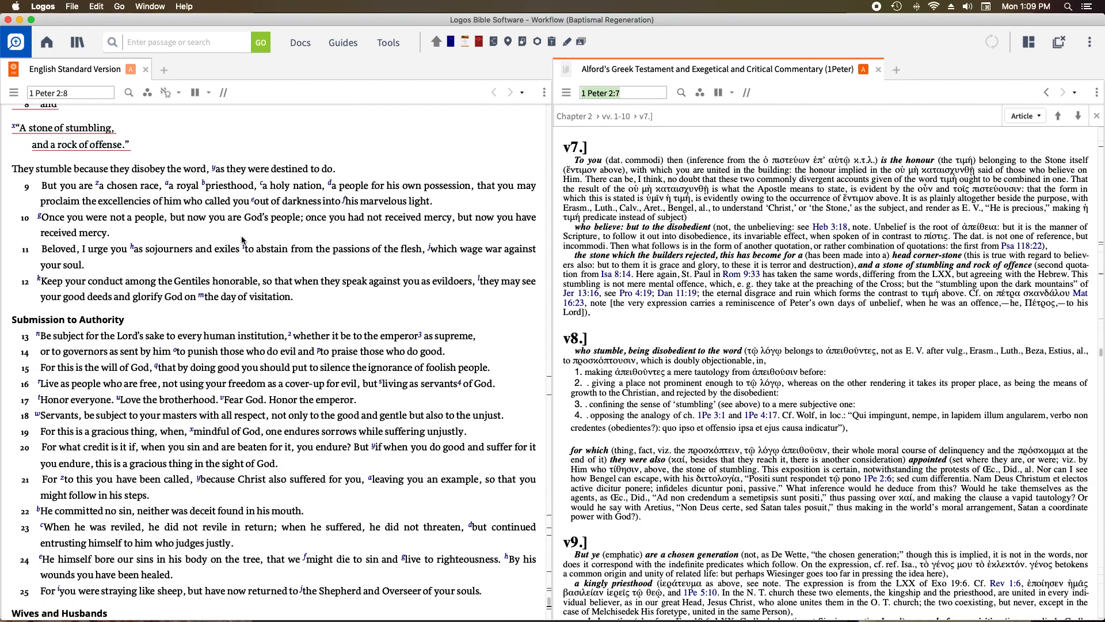
pyautogui.scroll(-3, 242, 236)
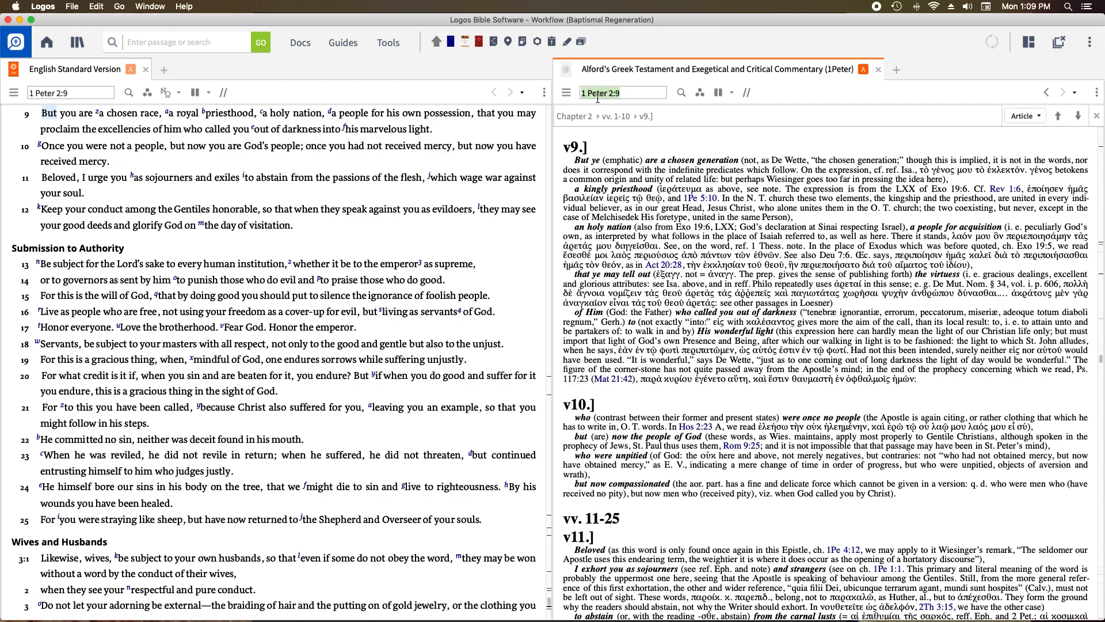
pyautogui.scroll(-2, 181, 251)
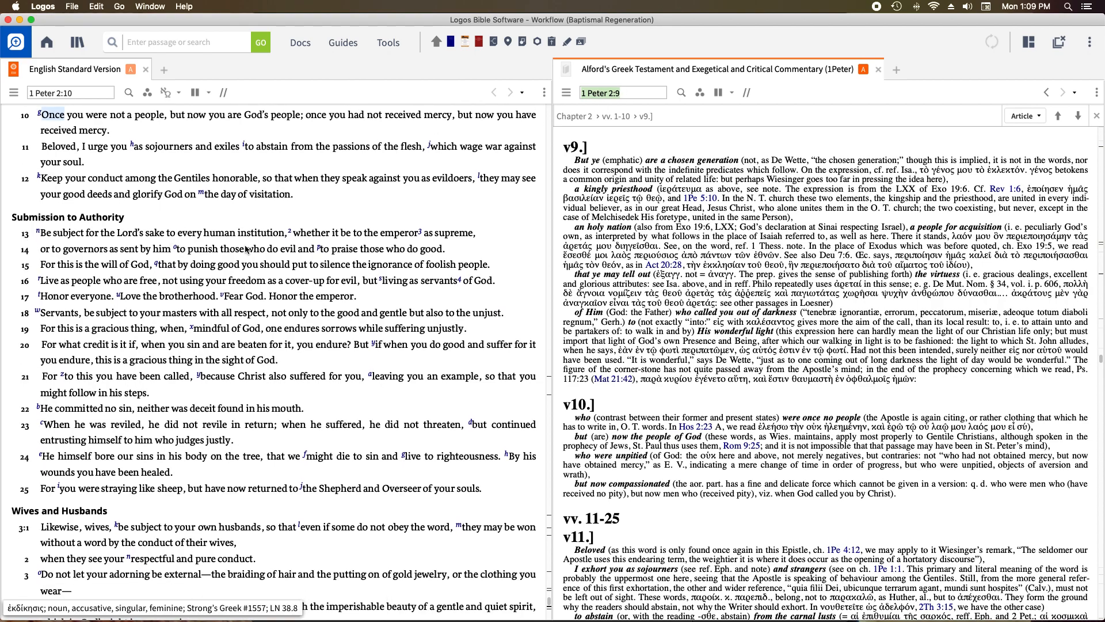
pyautogui.scroll(-2, 637, 212)
pyautogui.scroll(5, 636, 212)
pyautogui.scroll(-4, 635, 212)
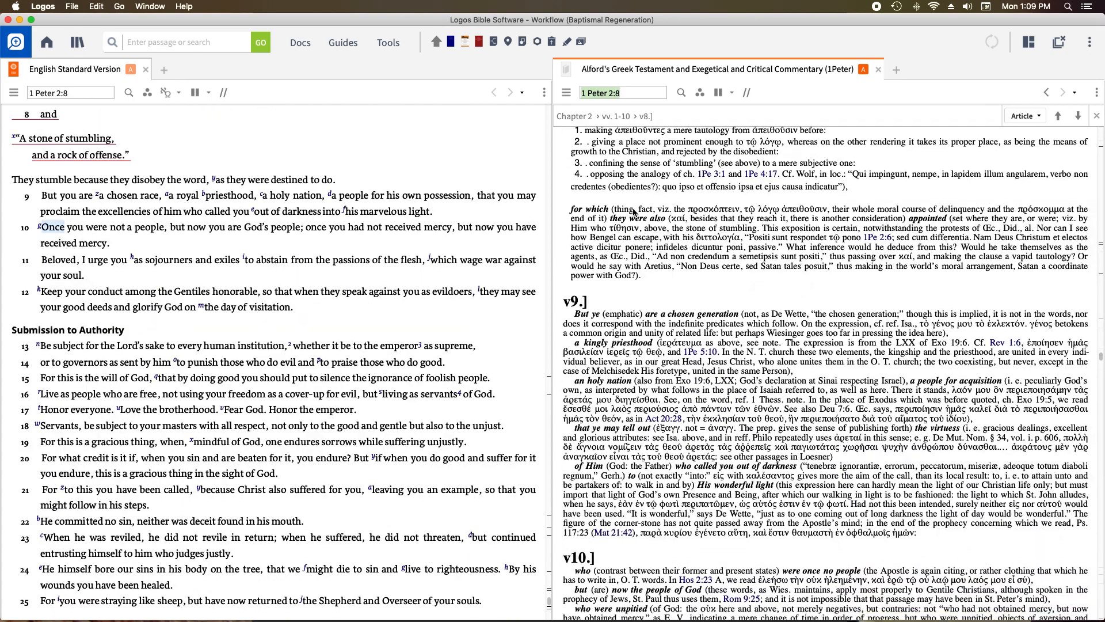
pyautogui.scroll(-10, 634, 212)
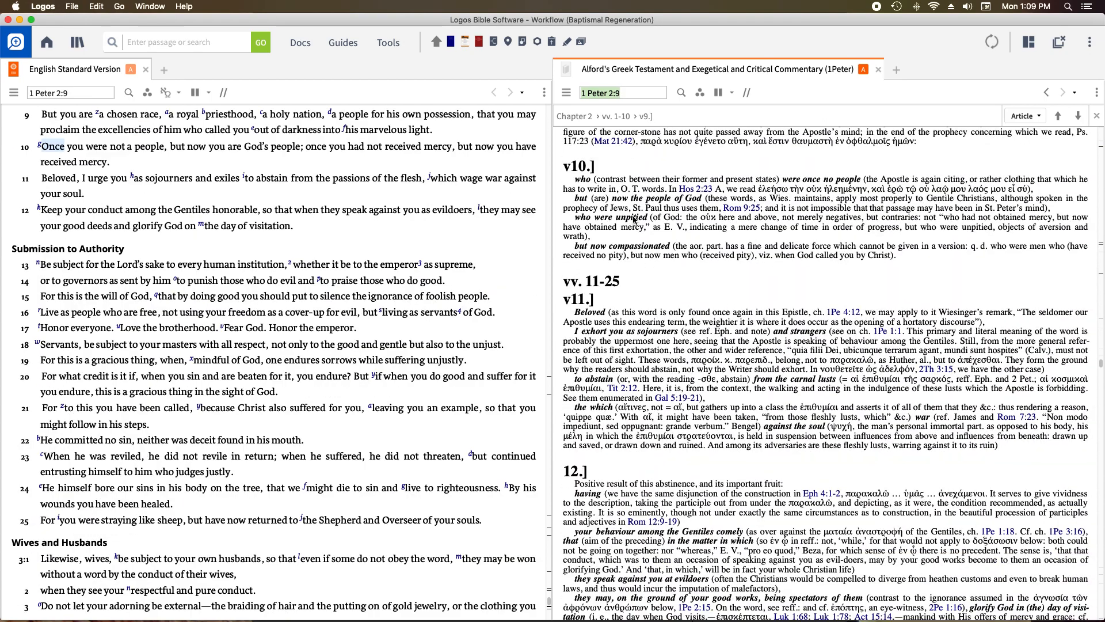
pyautogui.scroll(-1, 634, 215)
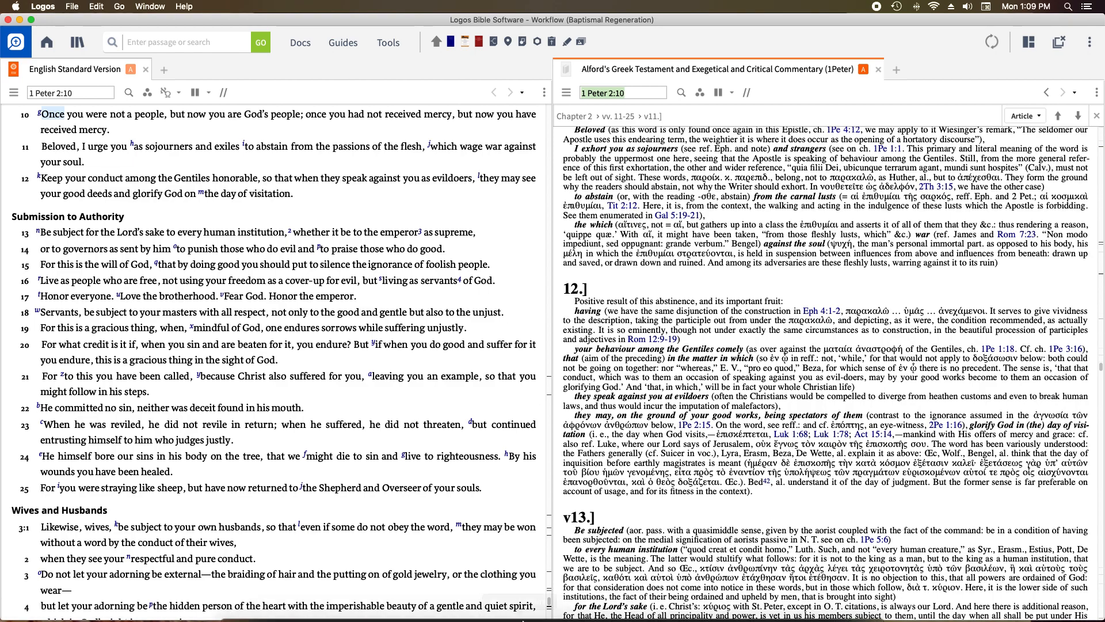
# Bring up the Alford - 1Peter document in Pages for another look, and return to Logos
pyautogui.moveTo(518, 617)
pyautogui.click(701, 596)
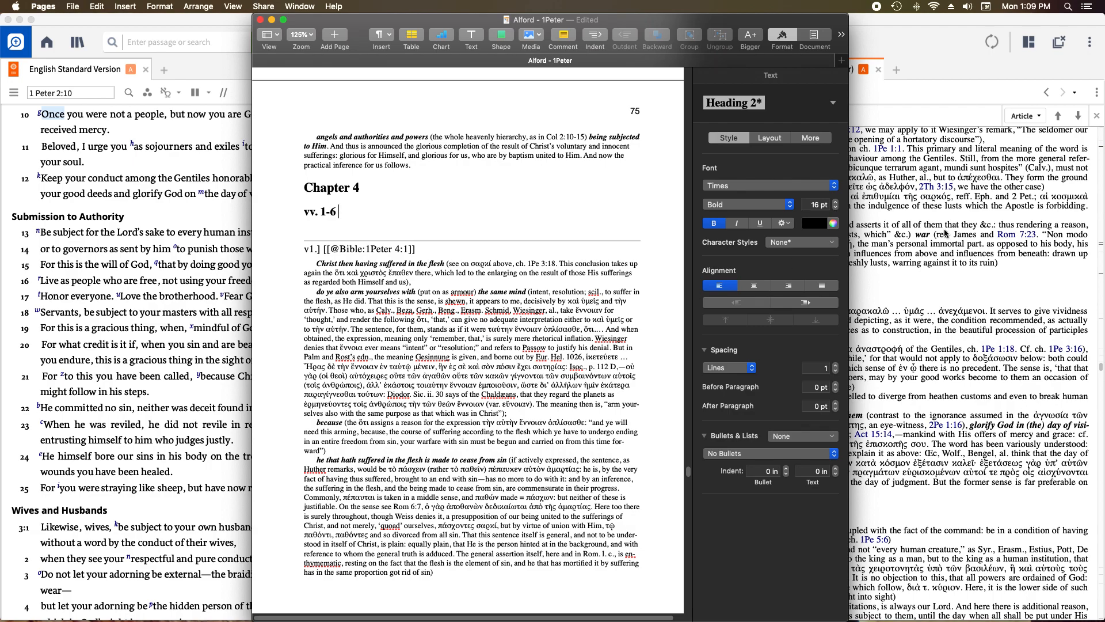
pyautogui.click(914, 246)
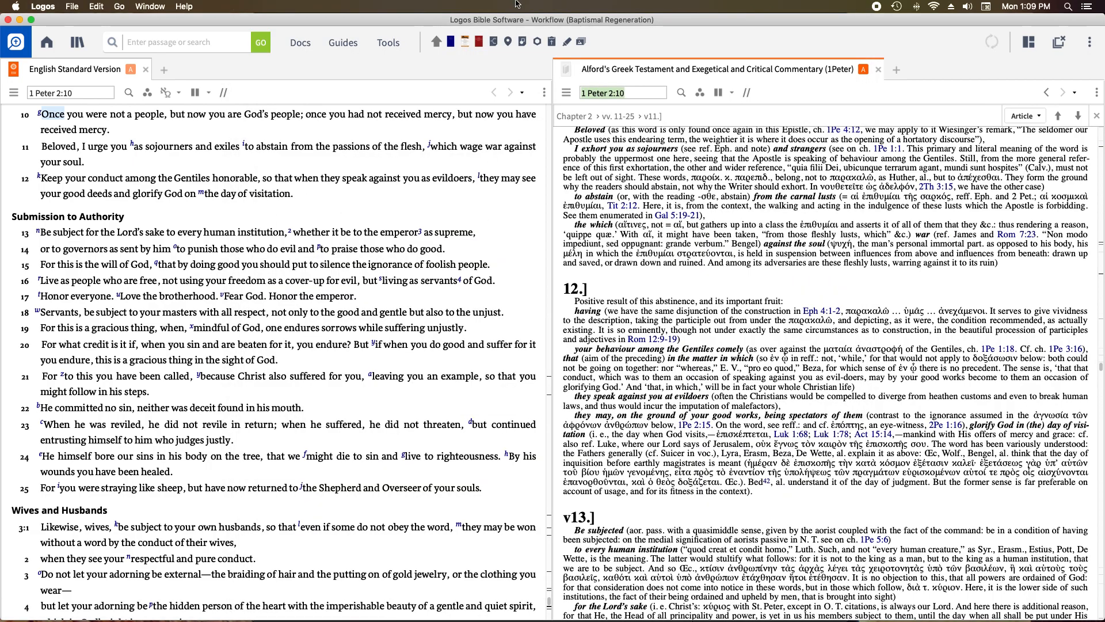